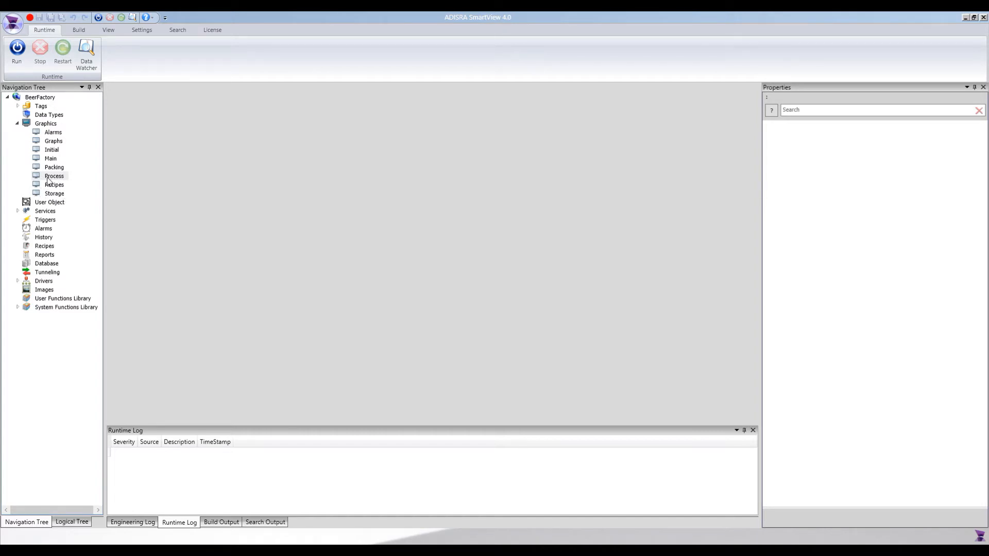
# Open the Process graphic and examine the milling tank fill and the relative angle tags of its two gears.
pyautogui.doubleClick(49, 176)
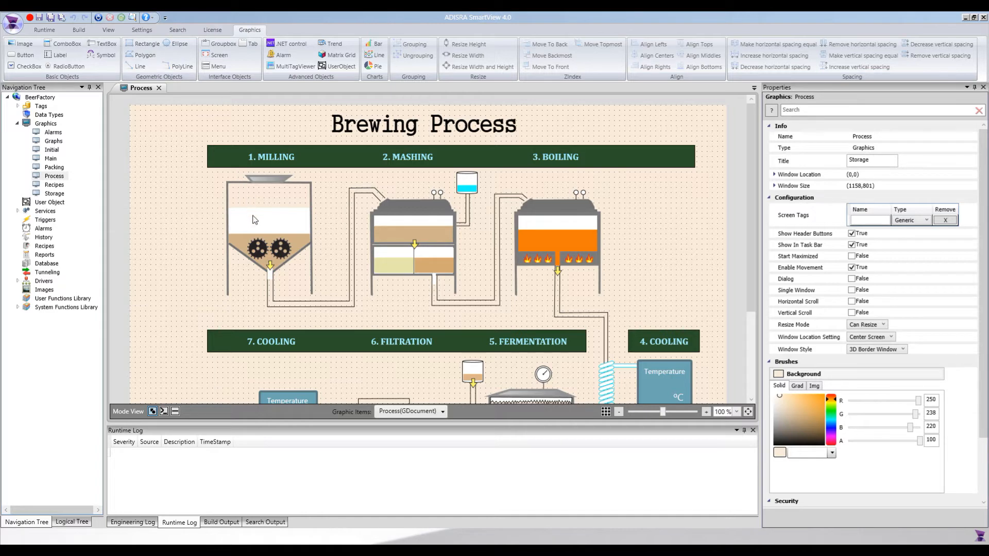
pyautogui.click(291, 209)
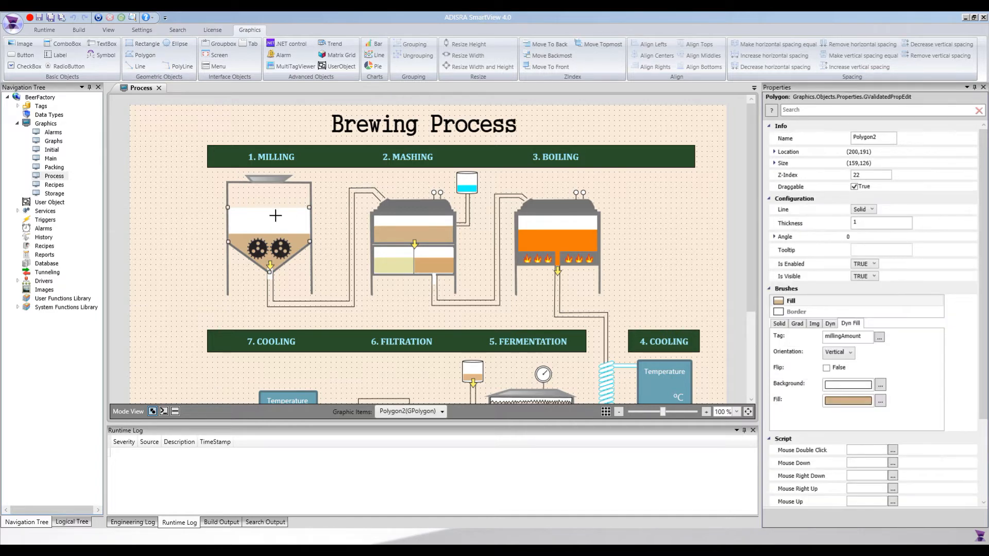
pyautogui.click(270, 251)
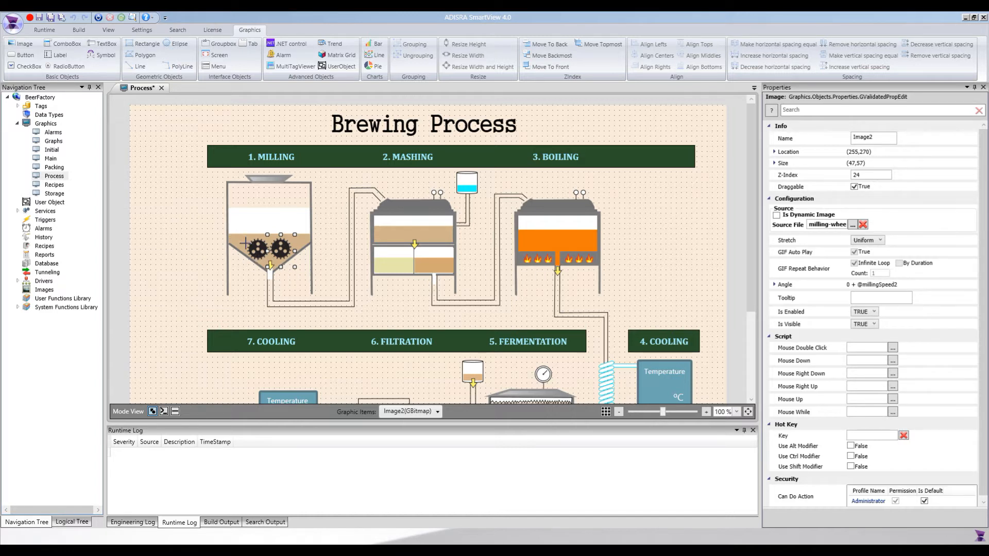
pyautogui.click(262, 251)
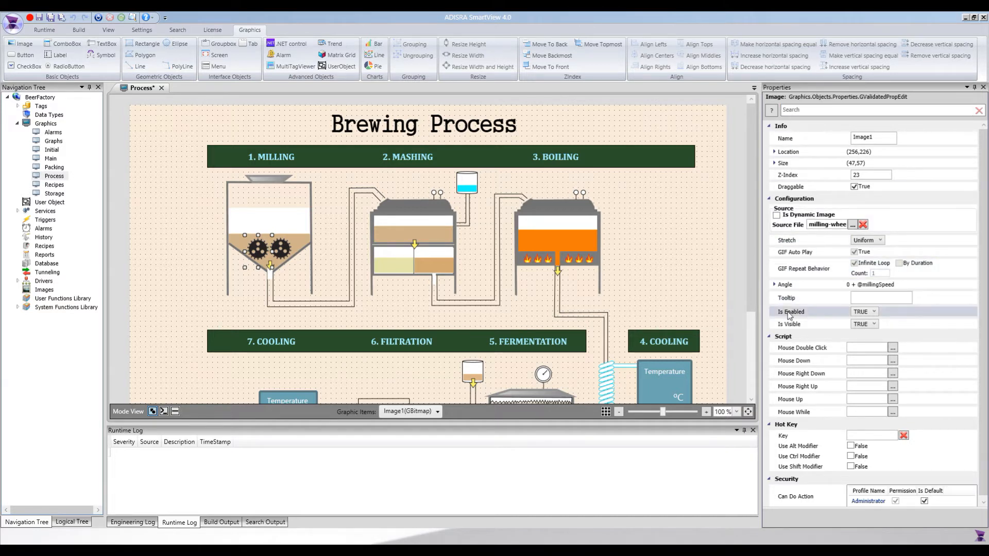
pyautogui.click(774, 284)
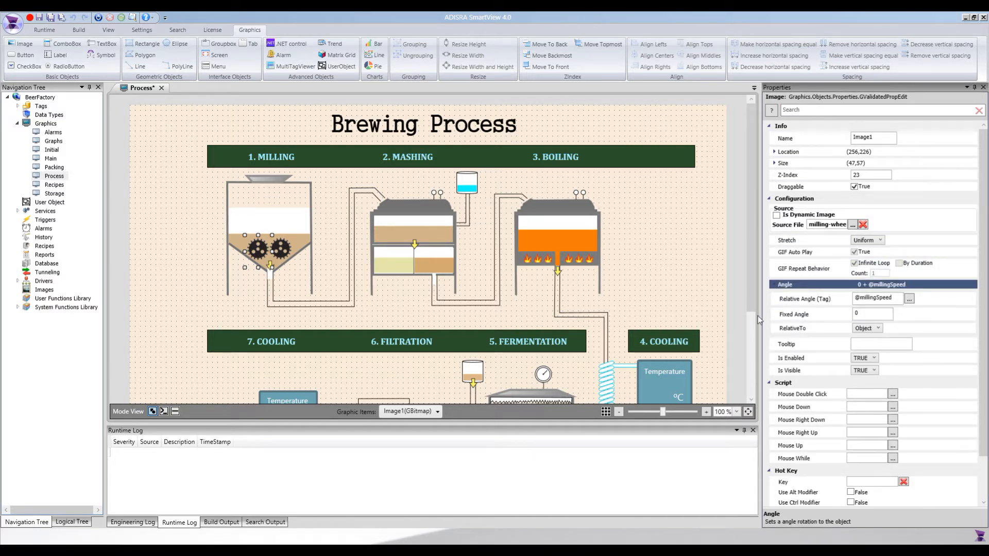
pyautogui.click(892, 298)
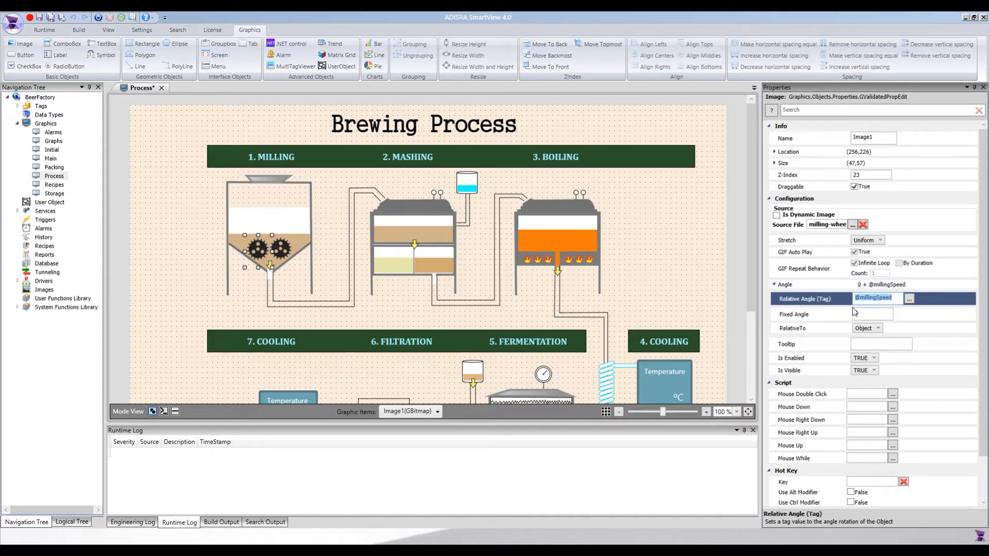
pyautogui.click(287, 253)
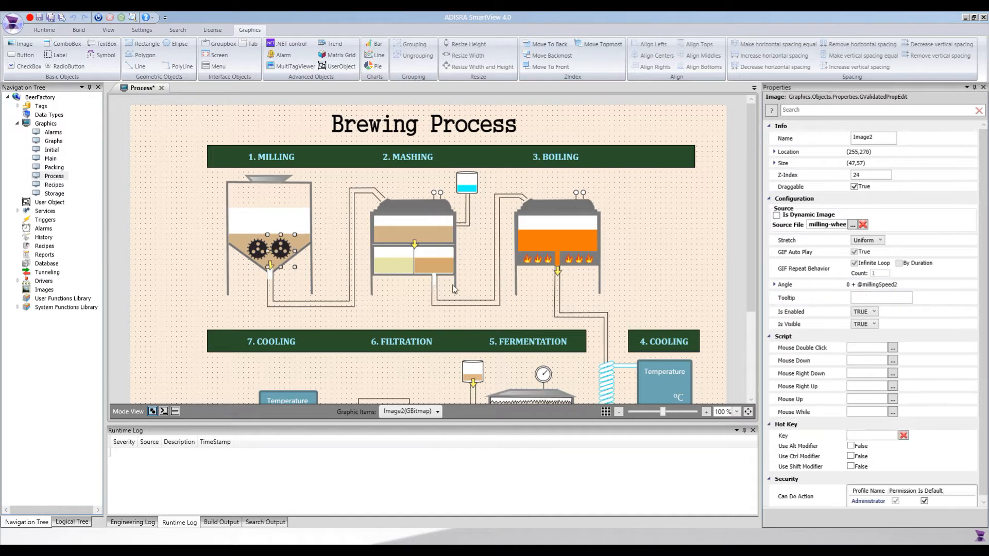
pyautogui.click(775, 285)
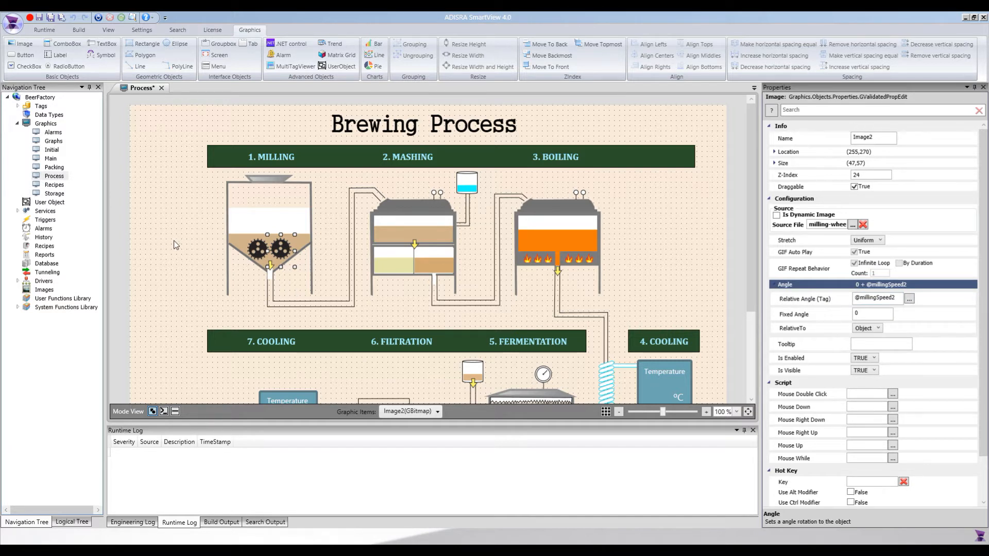
# Open the MillingSpeed service and review its condition and interval settings.
pyautogui.click(18, 210)
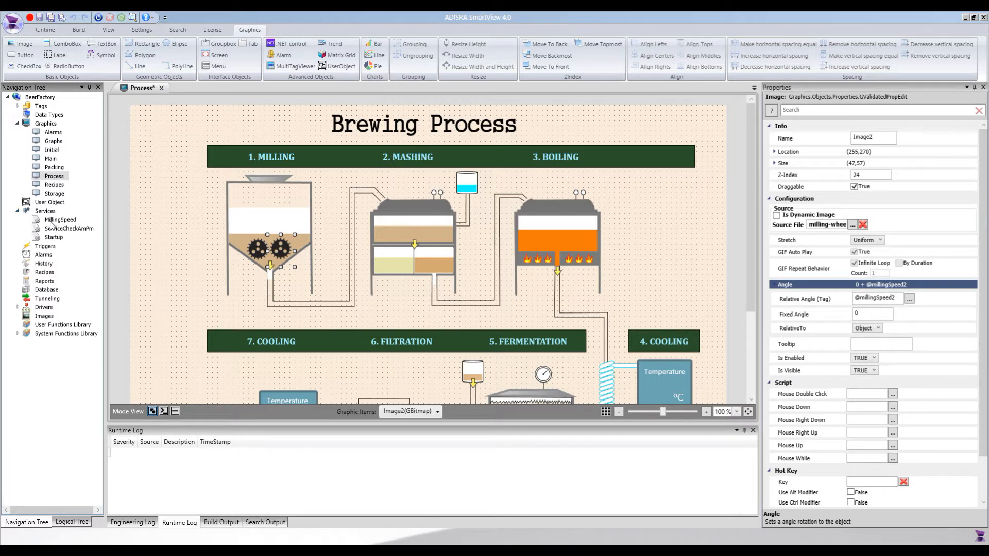
pyautogui.doubleClick(53, 221)
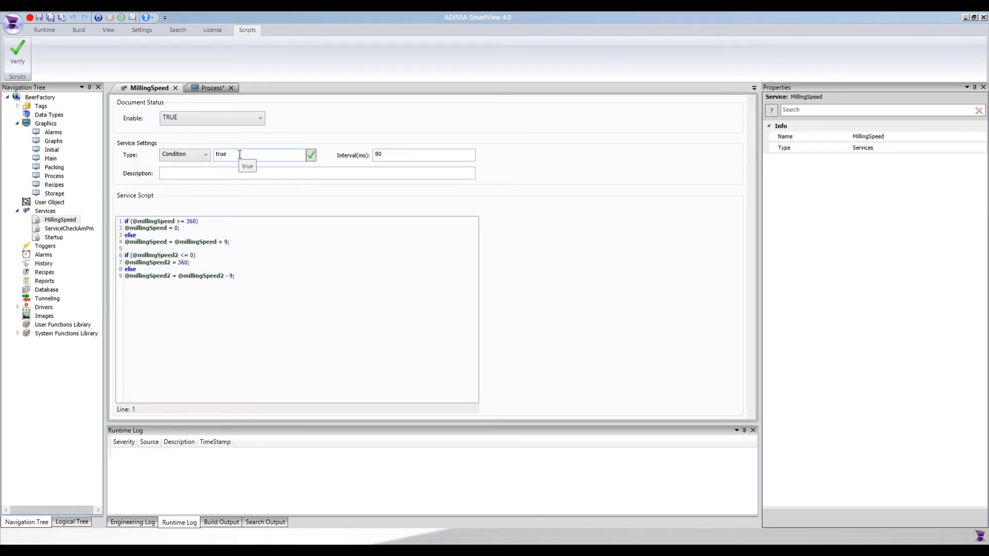
pyautogui.moveTo(239, 154); pyautogui.dragTo(207, 156)
pyautogui.click(389, 156)
pyautogui.doubleClick(389, 156)
# Examine the service script's limit, reset and increment logic for the millingSpeed and millingSpeed2 tags.
pyautogui.click(213, 222)
pyautogui.moveTo(245, 242); pyautogui.dragTo(124, 221)
pyautogui.click(231, 256)
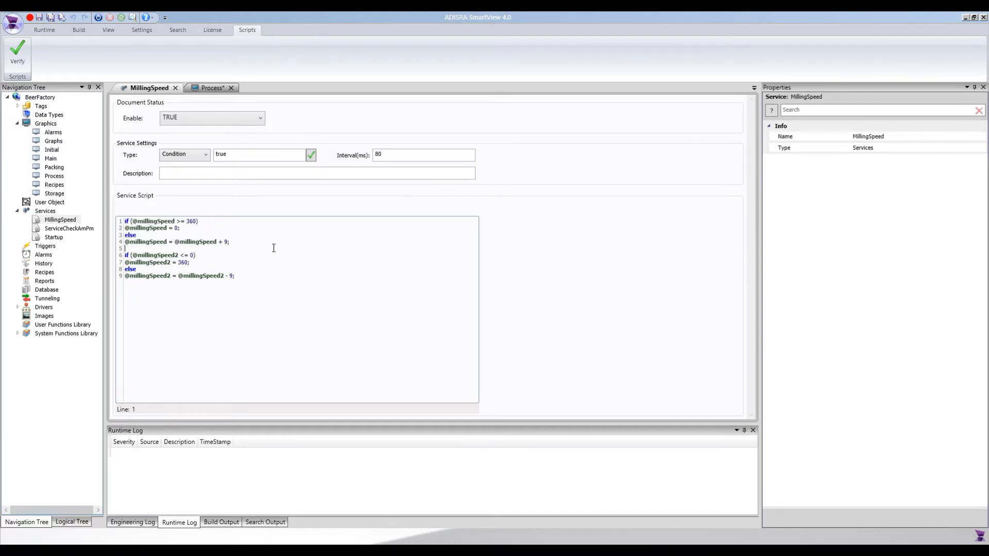
pyautogui.doubleClick(152, 223)
pyautogui.doubleClick(156, 229)
pyautogui.doubleClick(191, 221)
pyautogui.moveTo(227, 243)
pyautogui.mouseDown()
pyautogui.moveTo(180, 242)
pyautogui.moveTo(218, 242)
pyautogui.mouseUp()
pyautogui.click(158, 255)
pyautogui.doubleClick(181, 263)
pyautogui.doubleClick(230, 276)
# Return to the Process graphic and draw a four-sided polygon about 116 by 111 beside the milling tank.
pyautogui.hotkey('ctrl', 'Tab')
pyautogui.click(250, 223)
pyautogui.click(145, 55)
pyautogui.click(170, 186)
pyautogui.click(144, 212)
pyautogui.click(159, 243)
pyautogui.doubleClick(205, 240)
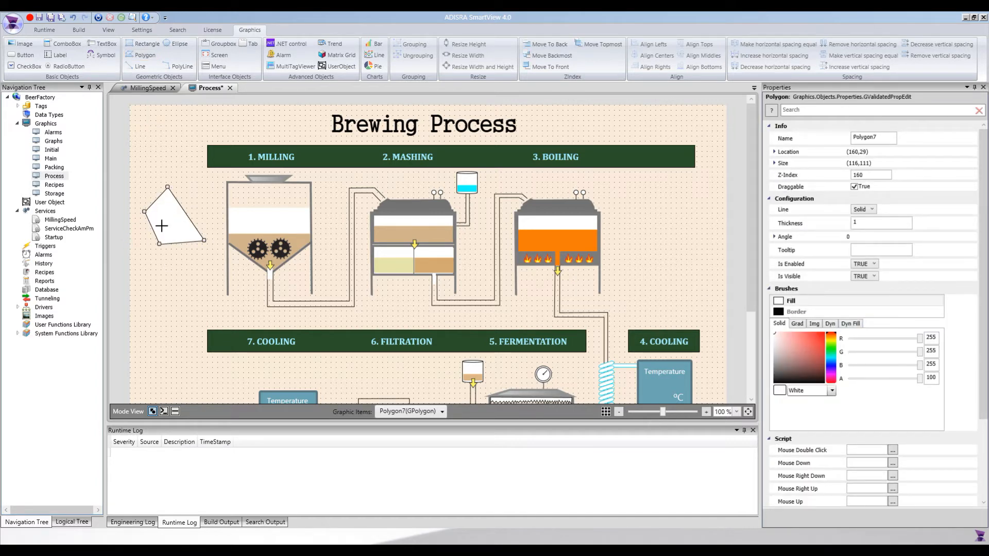
# Draw a closed five-sided polyline about 93 by 95 above the new polygon.
pyautogui.click(182, 67)
pyautogui.click(147, 166)
pyautogui.click(148, 125)
pyautogui.click(194, 127)
pyautogui.click(187, 160)
pyautogui.click(164, 174)
pyautogui.doubleClick(146, 168)
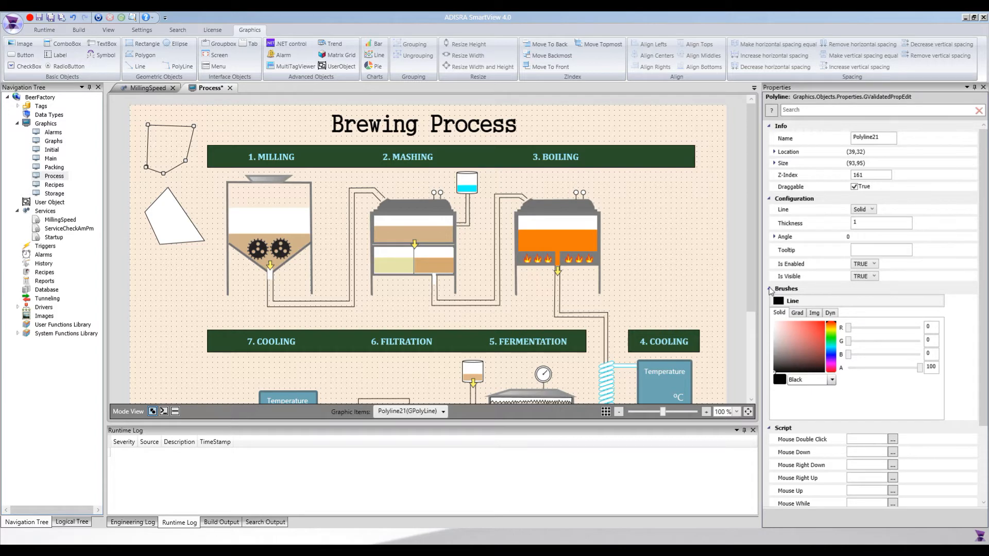
# Compare the new polyline's brush options with the new polygon's, including its dynamic color and dynamic fill settings.
pyautogui.click(796, 290)
pyautogui.click(796, 290)
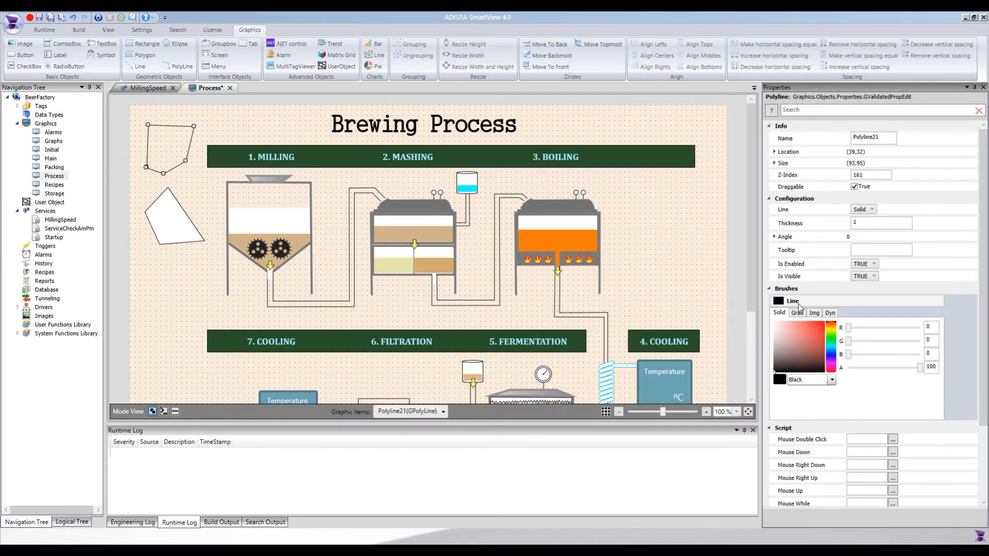
pyautogui.click(153, 236)
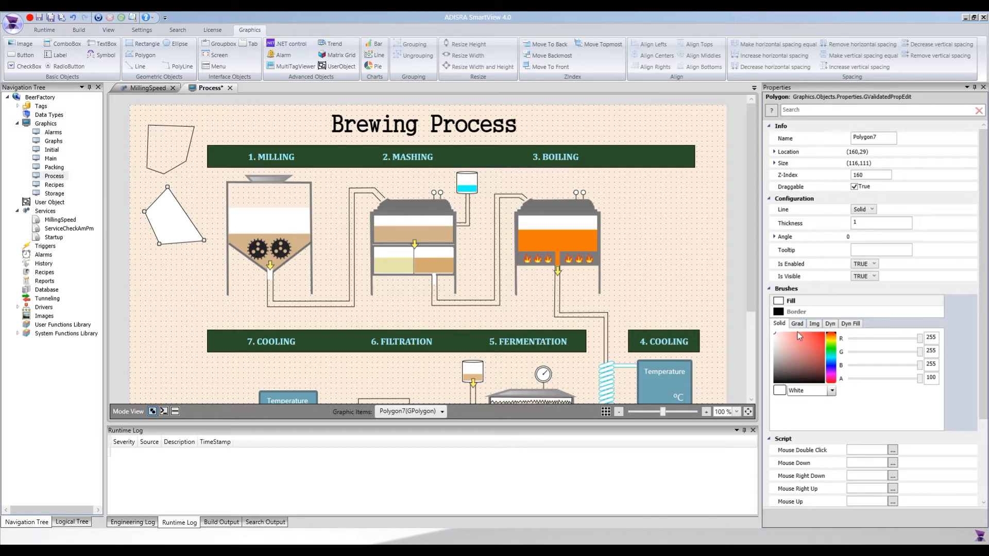
pyautogui.click(829, 325)
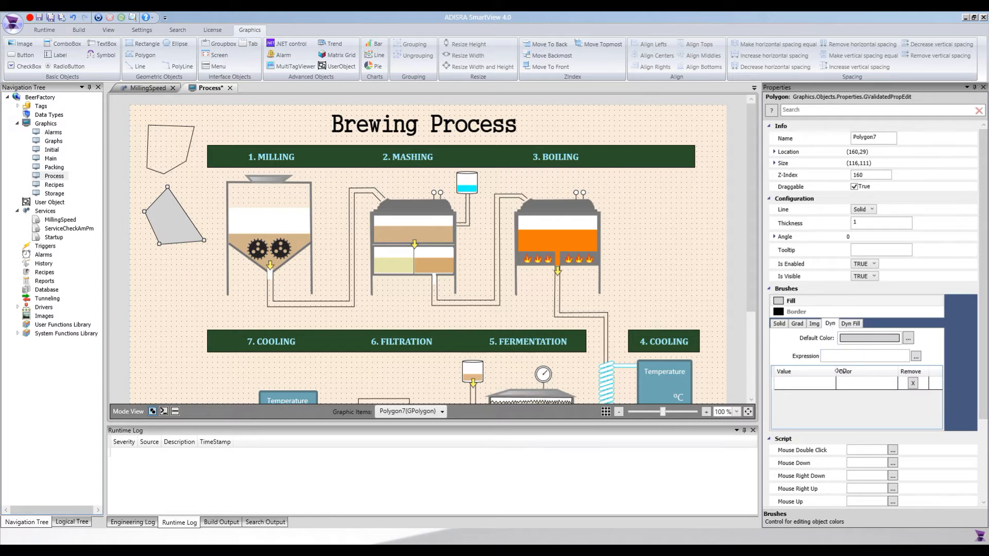
pyautogui.click(844, 325)
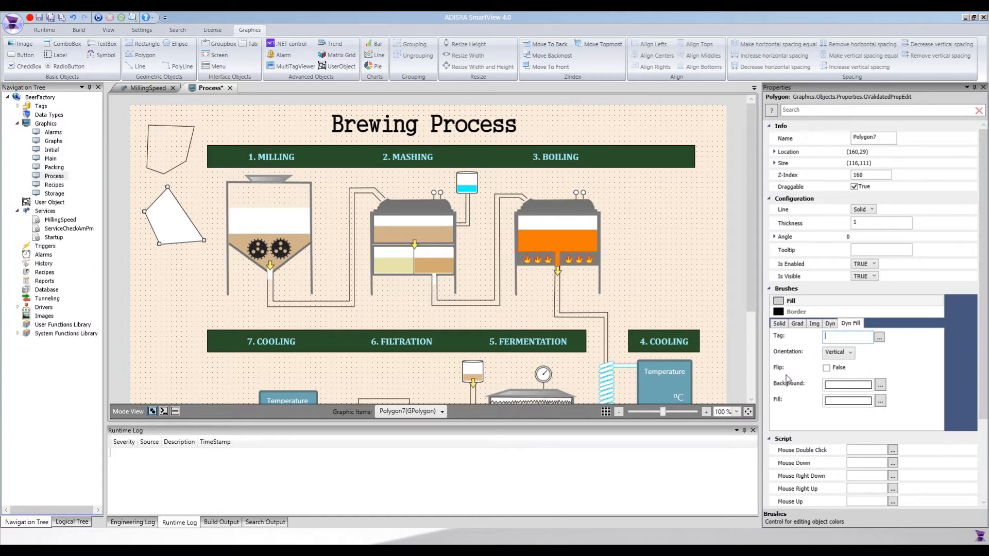
# Review the milling tank polygon's dynamic fill tag and orientation, switching Flip on and back off.
pyautogui.click(282, 227)
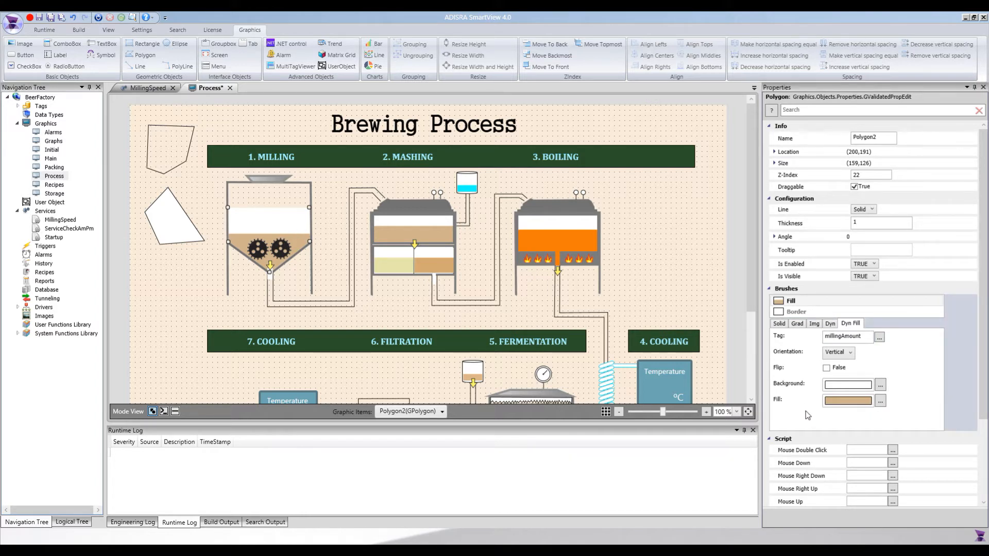
pyautogui.doubleClick(864, 338)
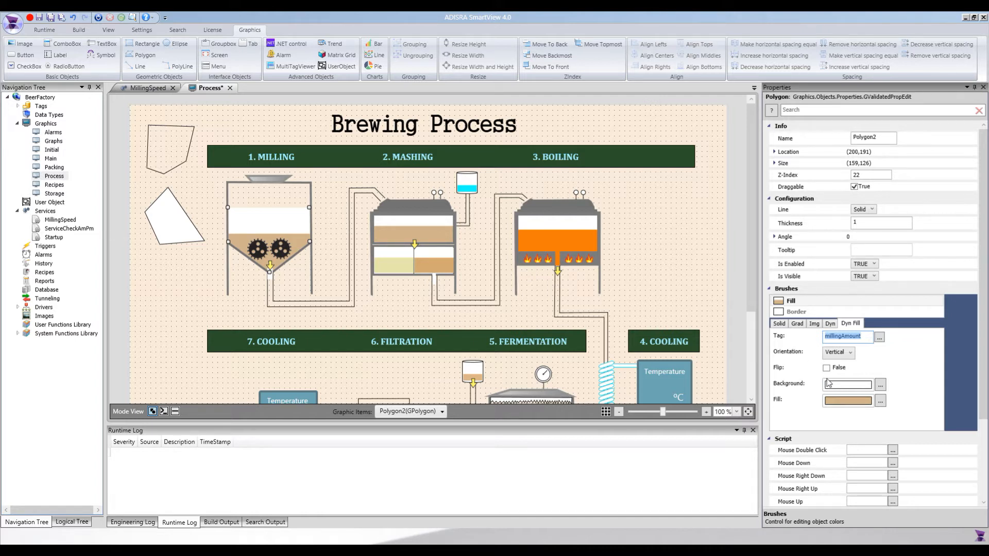
pyautogui.click(839, 355)
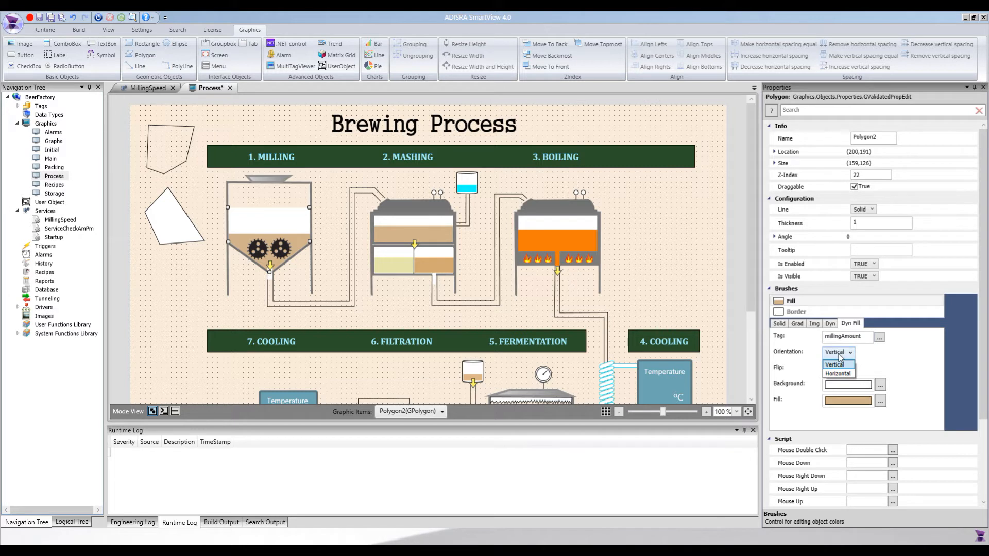
pyautogui.click(835, 364)
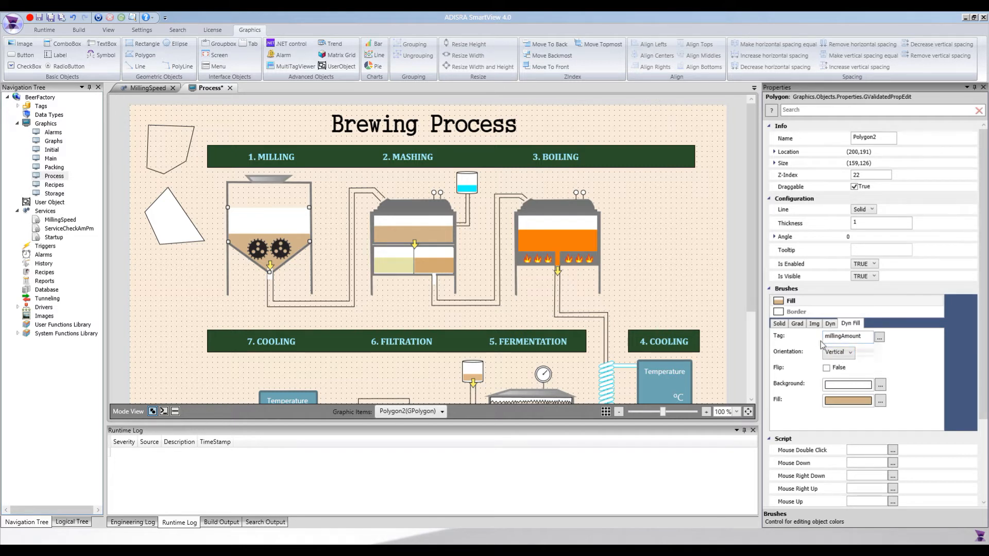
pyautogui.click(827, 368)
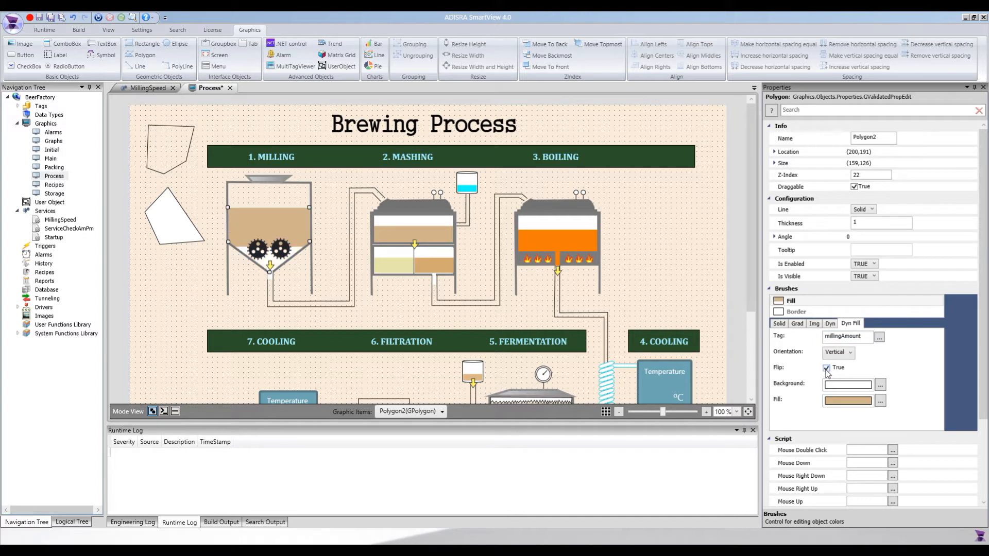
pyautogui.click(827, 369)
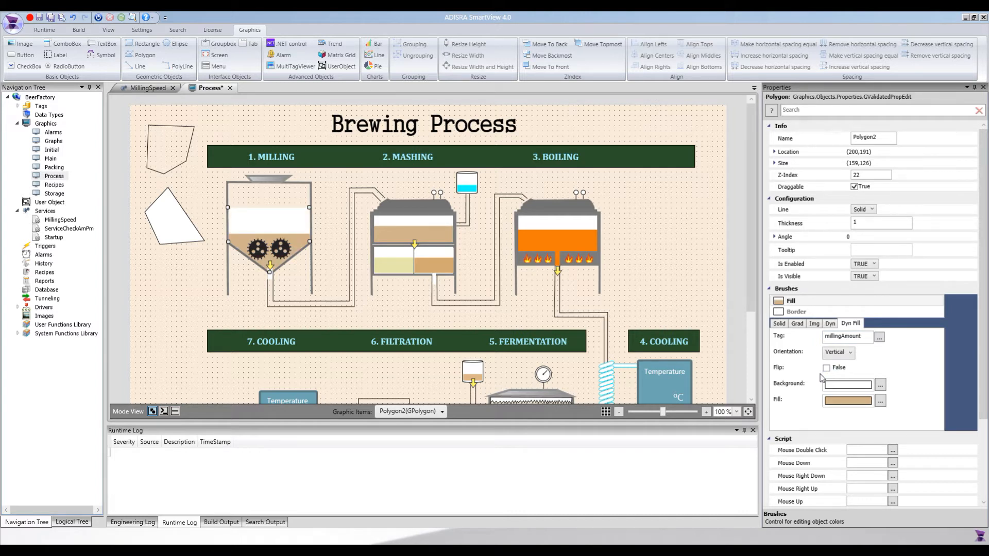
pyautogui.doubleClick(840, 341)
# Open the project's root-level Tags document, outside the Factory folder.
pyautogui.click(19, 106)
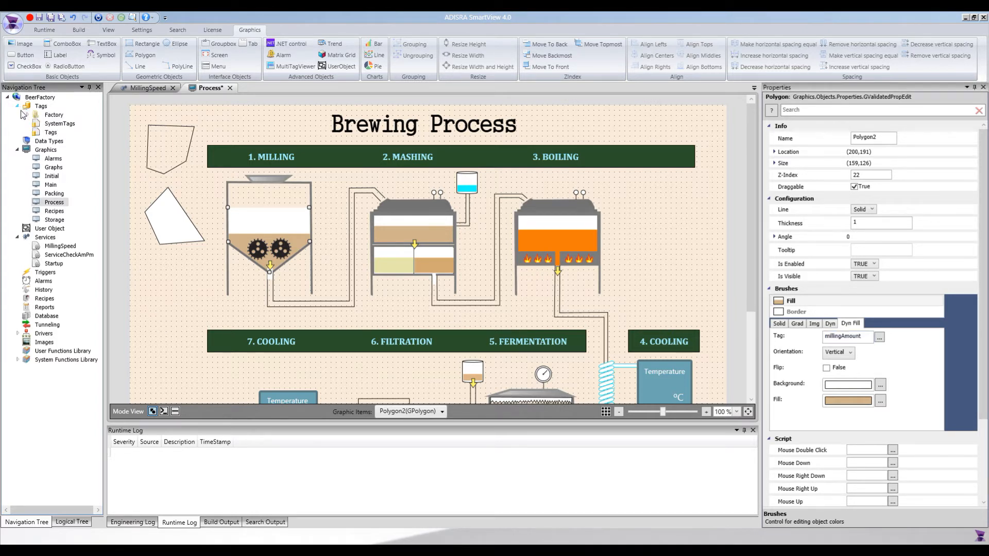
pyautogui.click(27, 115)
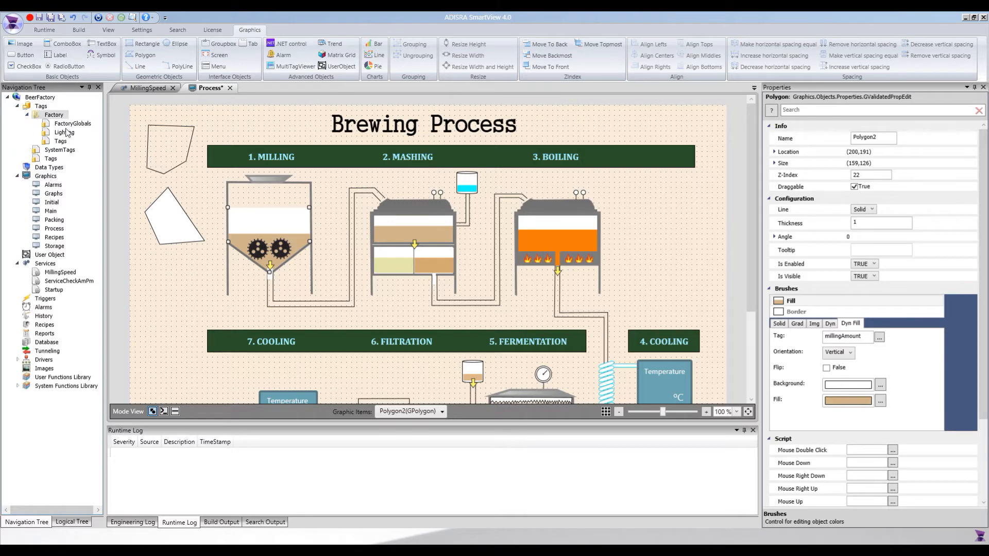
pyautogui.click(49, 159)
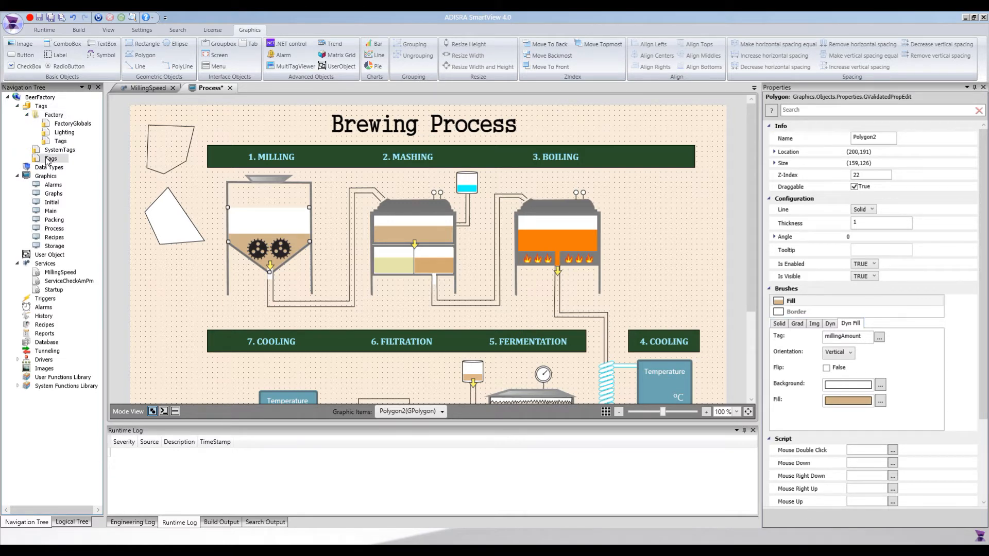
pyautogui.doubleClick(49, 159)
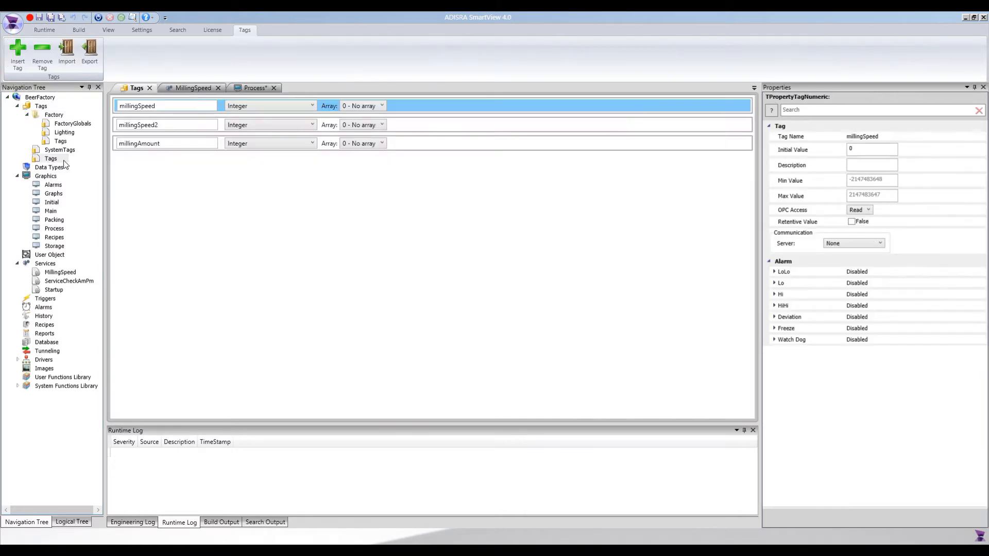
# Set the millingAmount tag's minimum value to 0 and maximum value to 100, and save the tags.
pyautogui.click(162, 143)
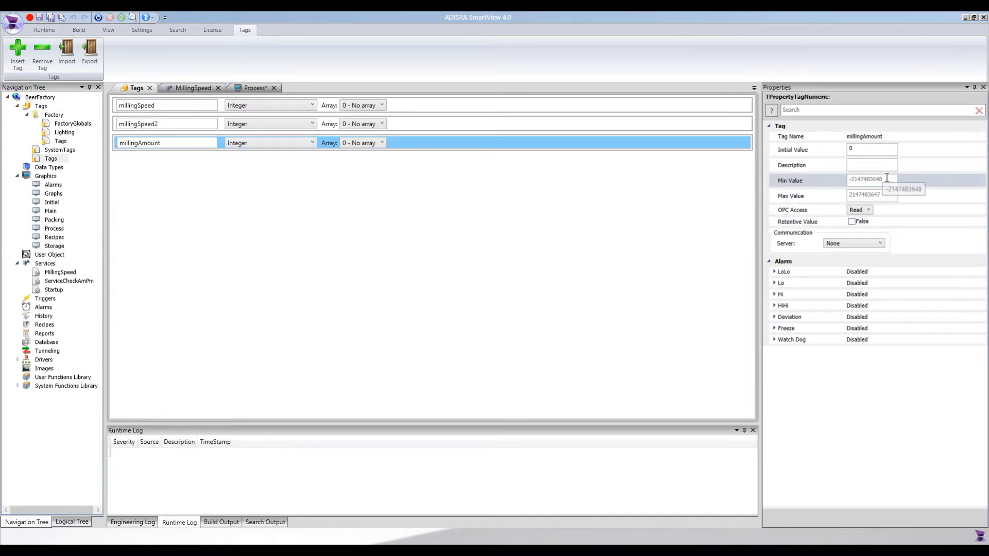
pyautogui.click(788, 182)
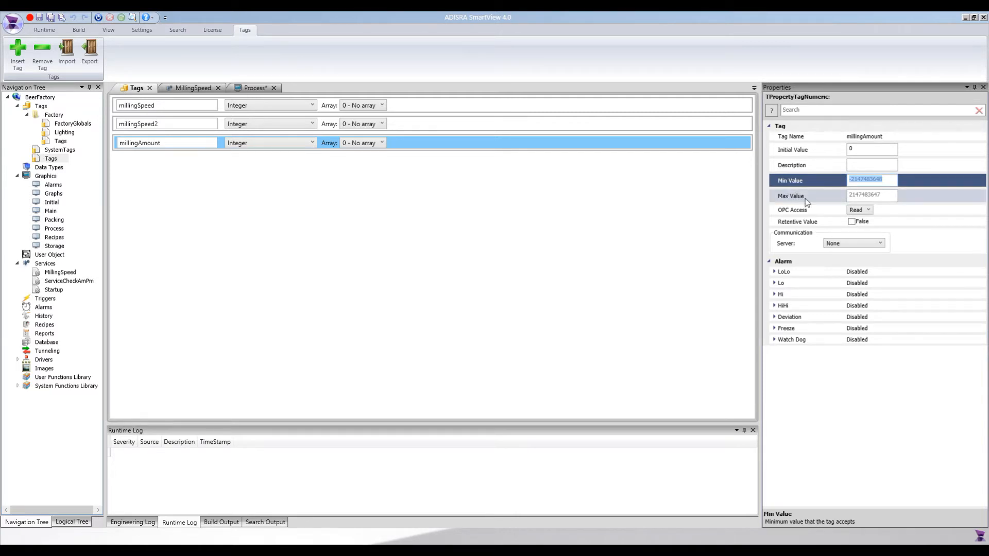
pyautogui.write('0')
pyautogui.moveTo(887, 196); pyautogui.dragTo(754, 203)
pyautogui.write('100')
pyautogui.click(822, 168)
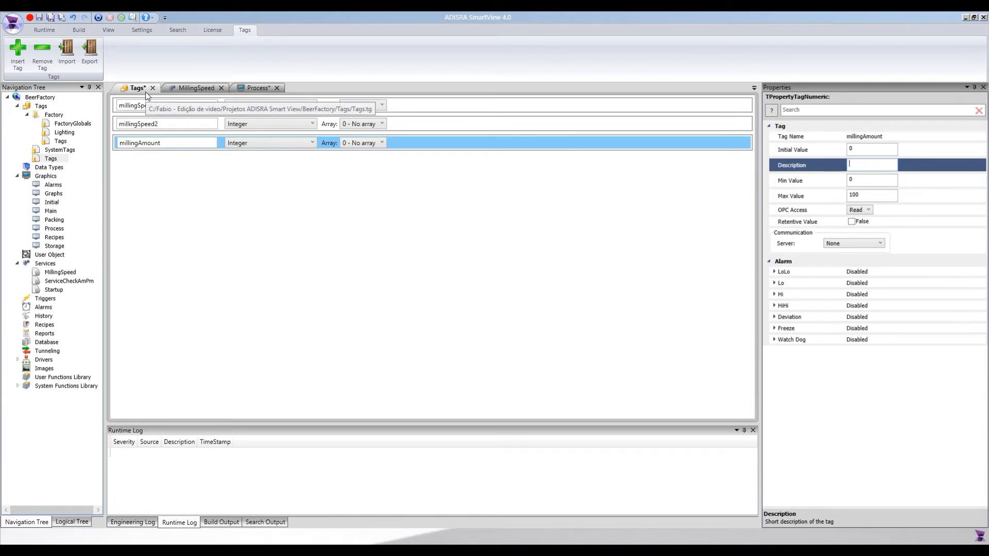
pyautogui.hotkey('ctrl', 's')
# Delete the sample polyline and polygon beside the milling tank in the Process graphic.
pyautogui.click(255, 88)
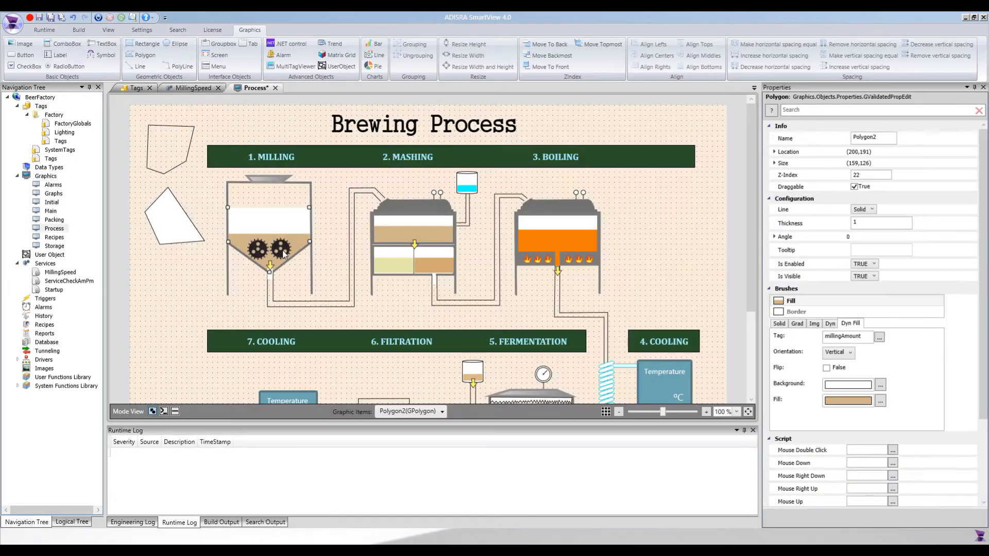
pyautogui.press('Delete')
pyautogui.click(164, 224)
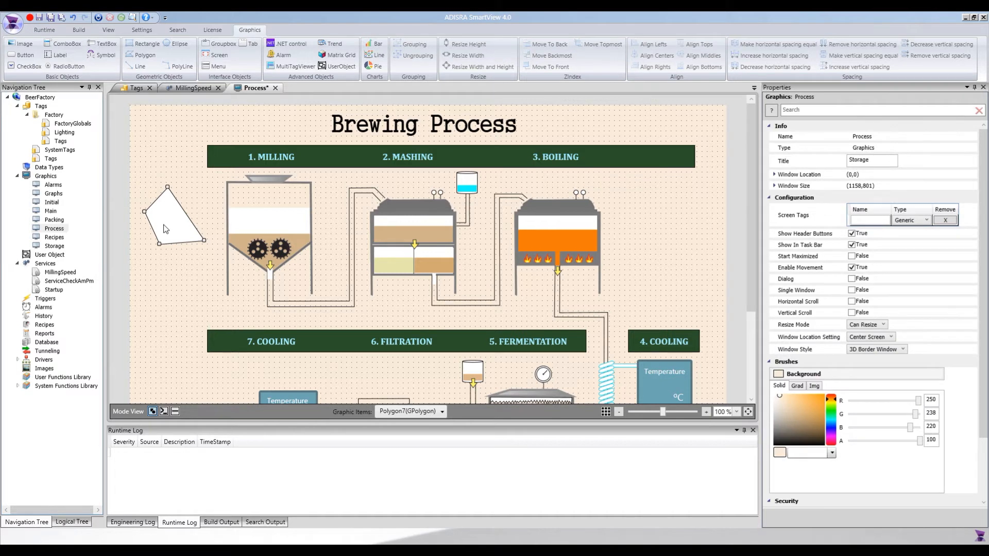
pyautogui.press('Delete')
# Inspect the properties of the milling tank's left gear and of its outline, including the outline's object name.
pyautogui.click(252, 252)
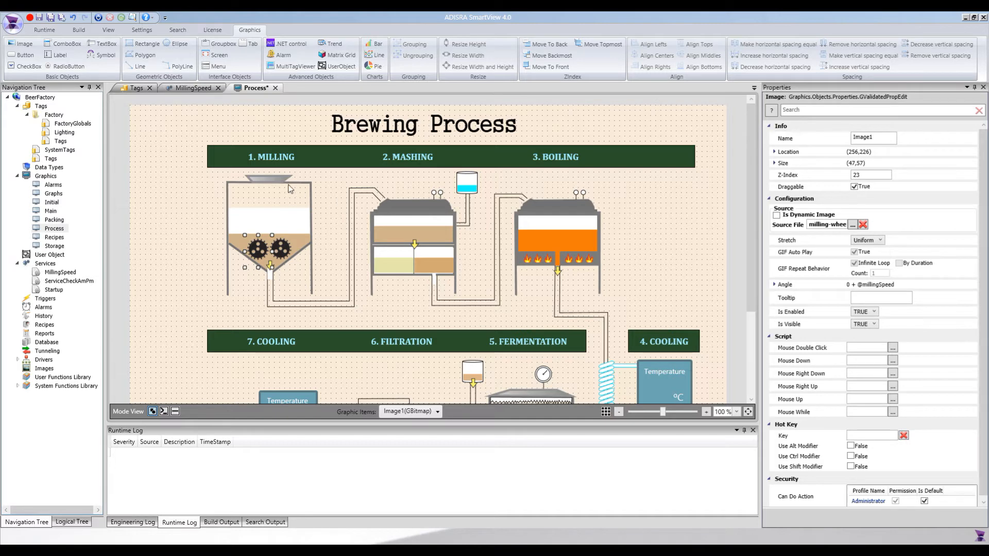
pyautogui.click(312, 184)
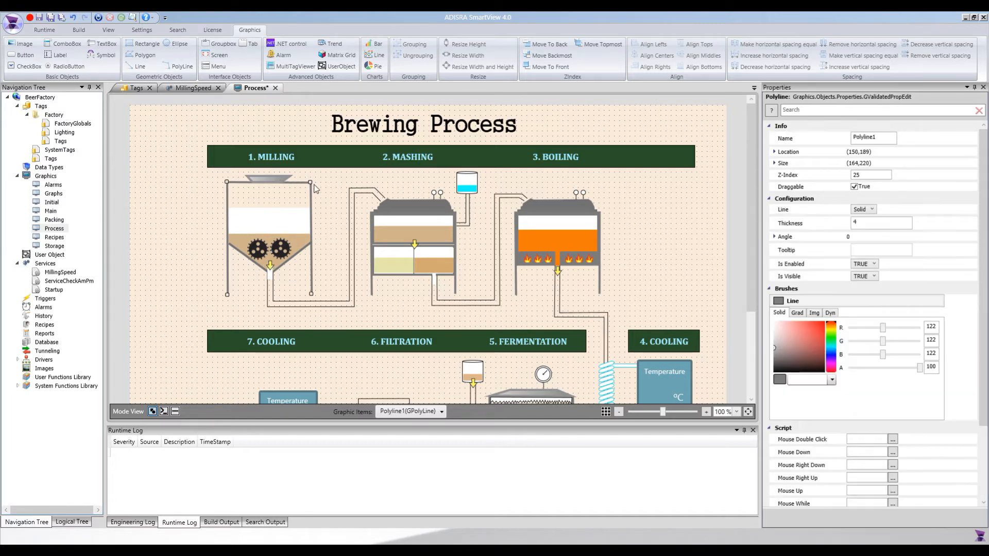
pyautogui.click(788, 142)
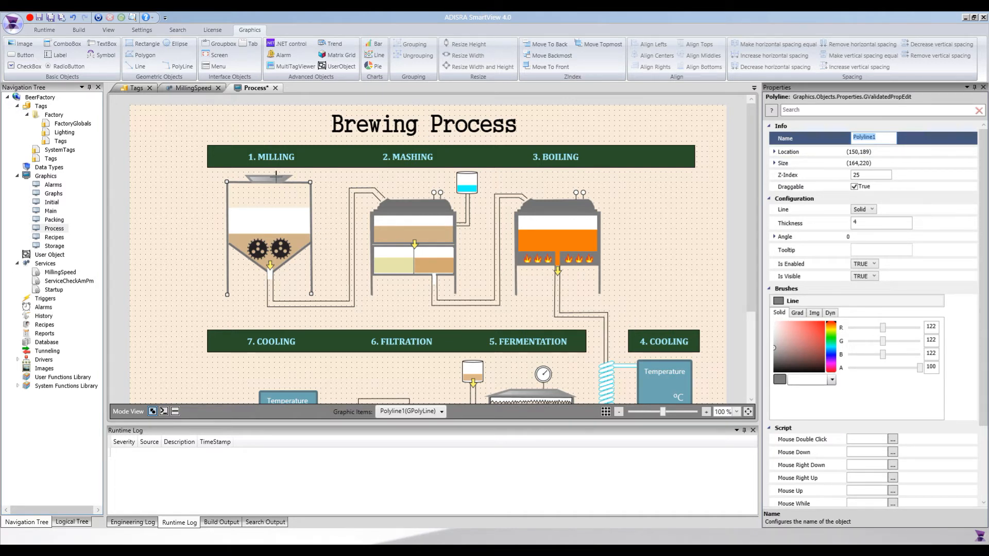
# Inspect the properties of the milling tank's lid polygon and of the pipe polyline leading to the mashing tank.
pyautogui.click(280, 179)
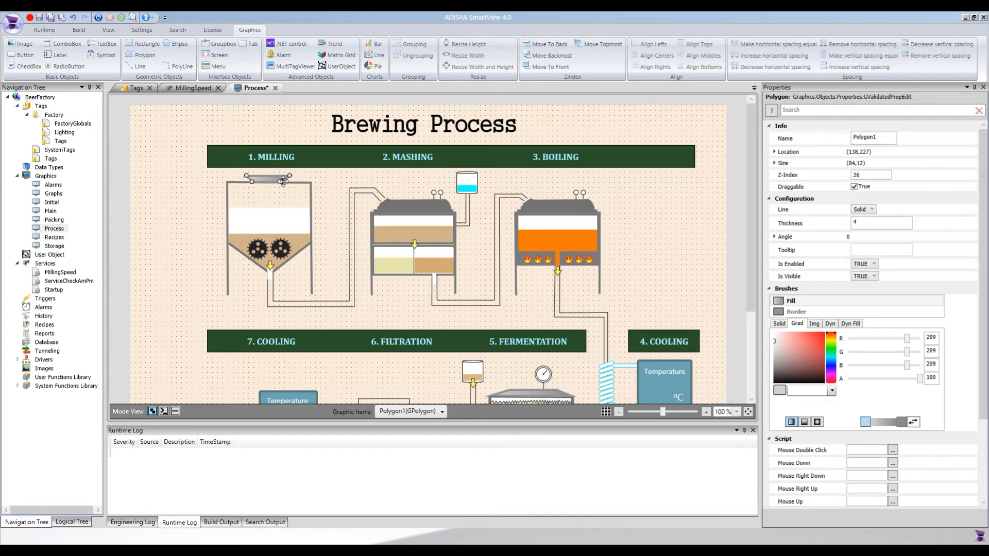
pyautogui.click(331, 305)
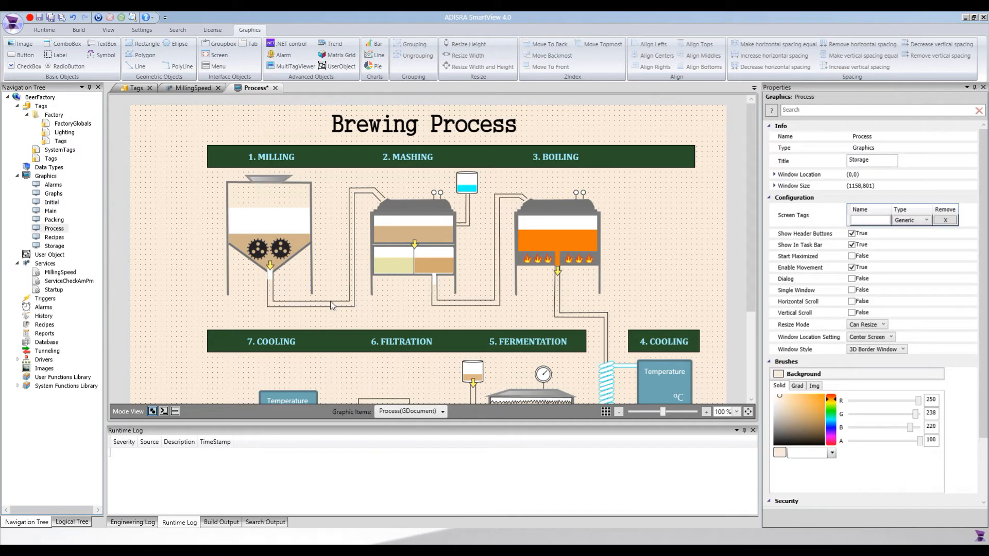
pyautogui.click(336, 306)
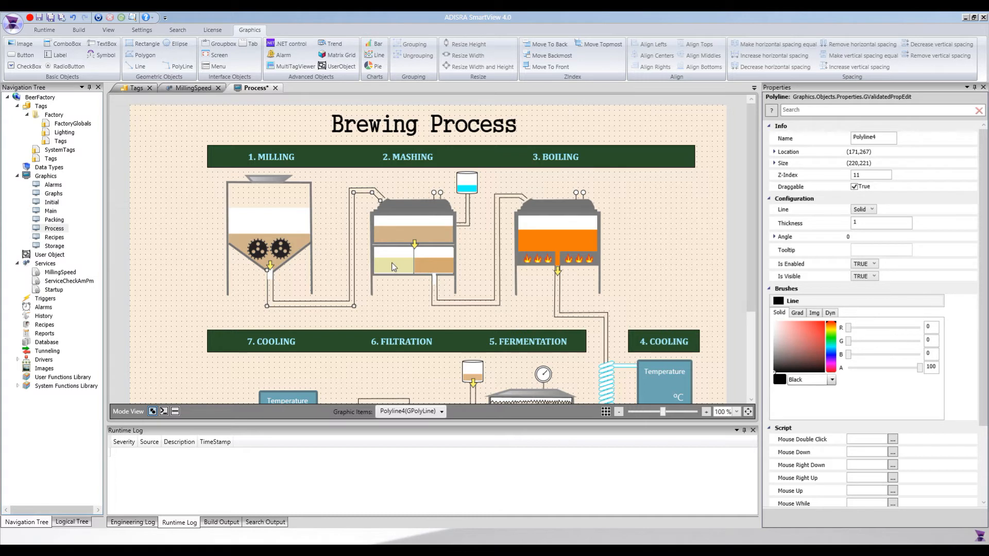
# Inspect the fill properties of the mashing tank's upper rectangle, its two lower rectangles and the yellow arrow between them.
pyautogui.click(428, 229)
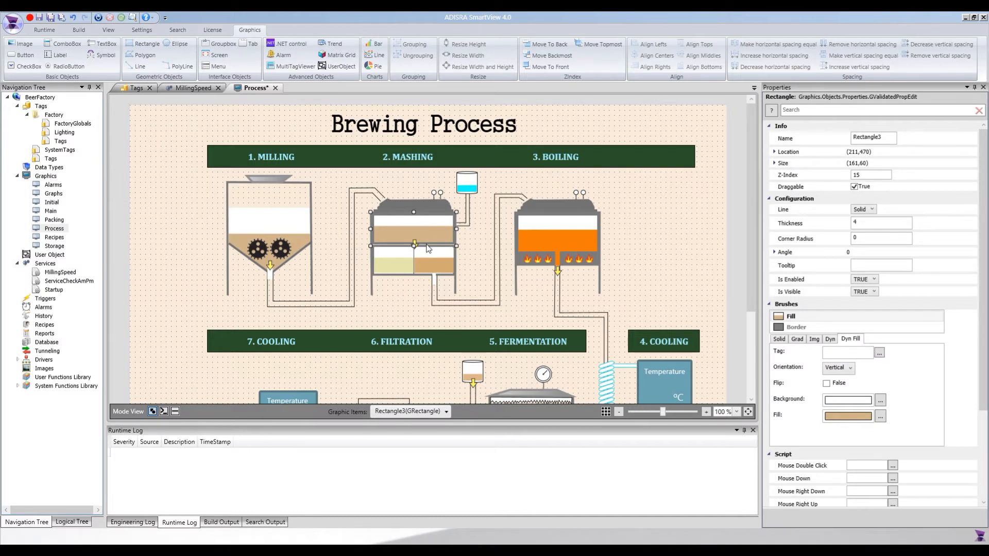
pyautogui.click(400, 265)
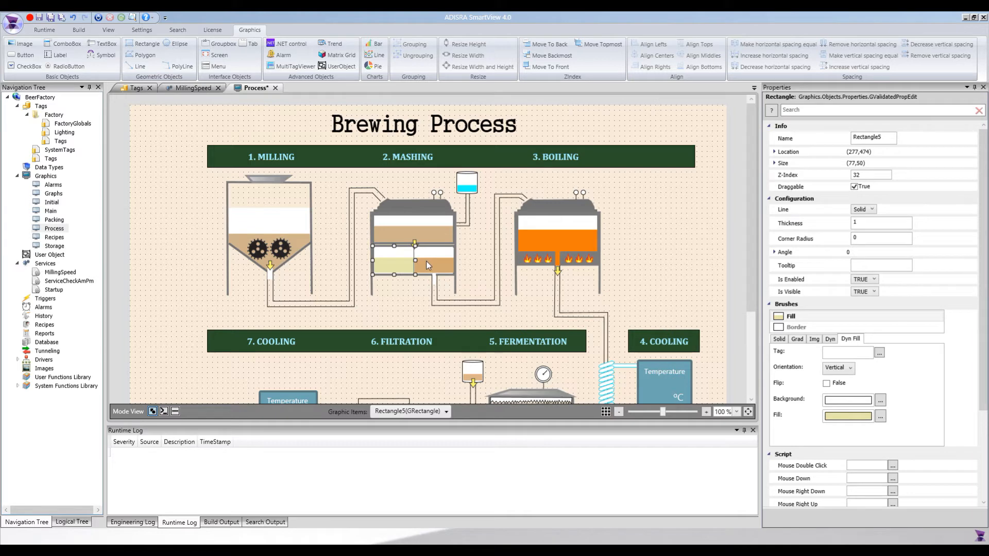
pyautogui.click(425, 261)
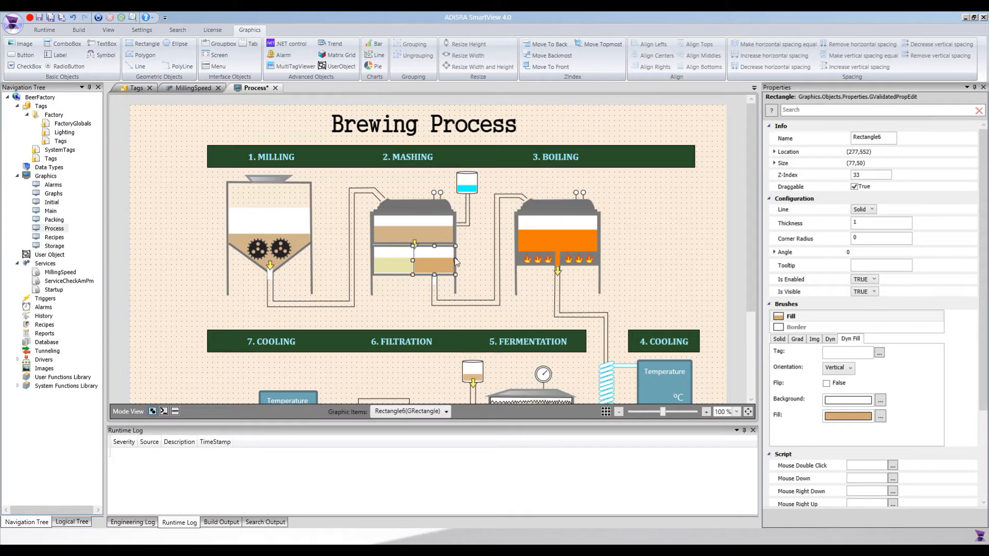
pyautogui.click(393, 309)
pyautogui.click(415, 246)
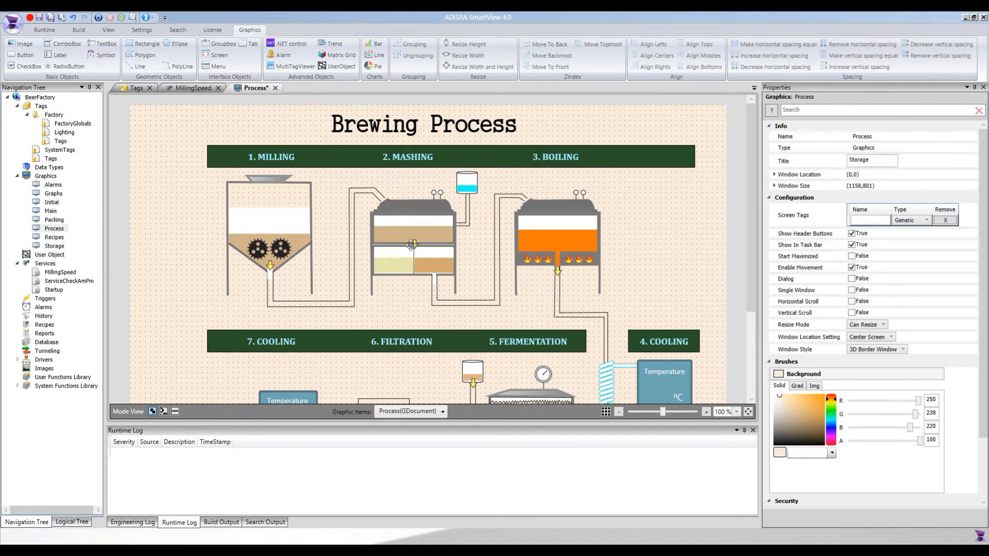
# Draw a downward block arrow polygon, about 96 by 129, beside the milling tank and fill it solid red.
pyautogui.click(145, 58)
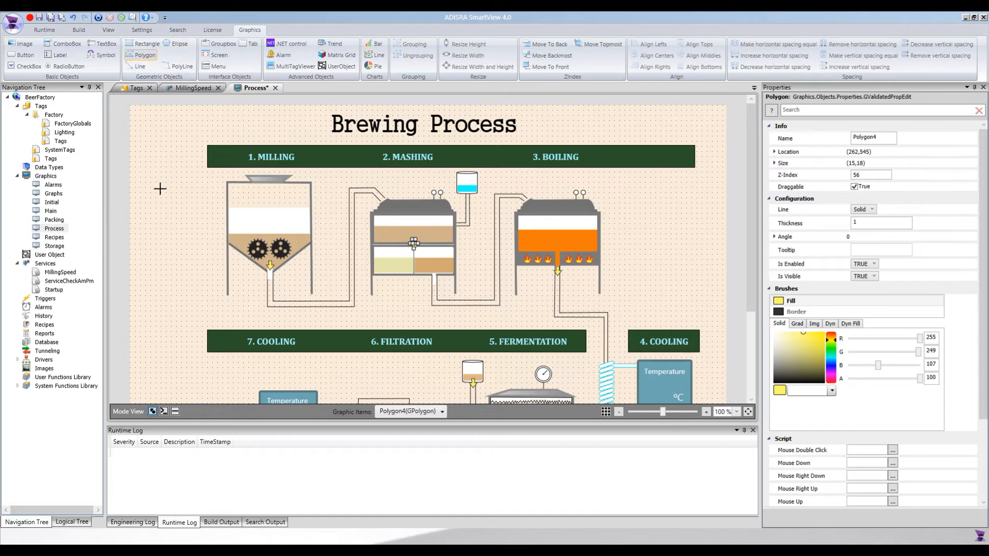
pyautogui.click(171, 203)
pyautogui.click(171, 236)
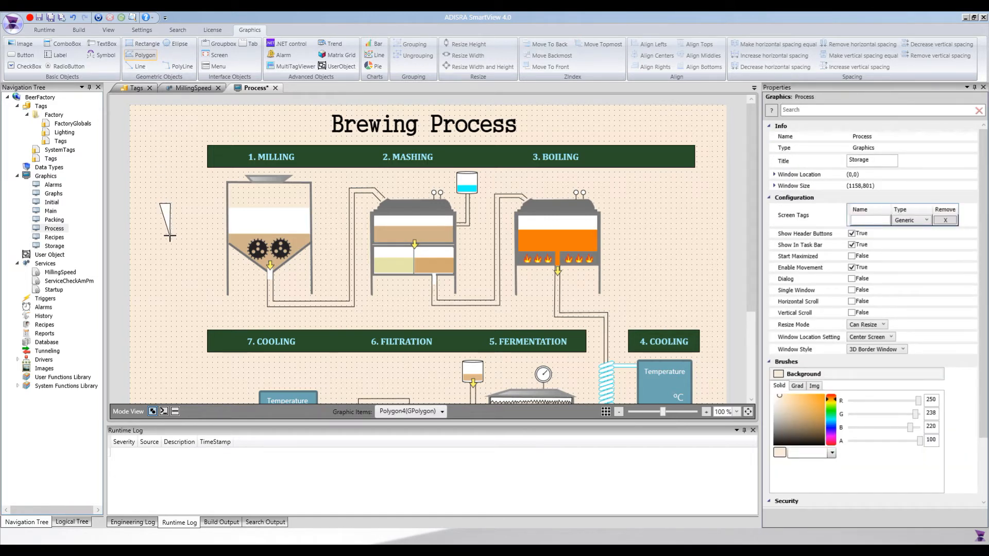
pyautogui.click(189, 237)
pyautogui.click(162, 269)
pyautogui.click(141, 237)
pyautogui.doubleClick(159, 236)
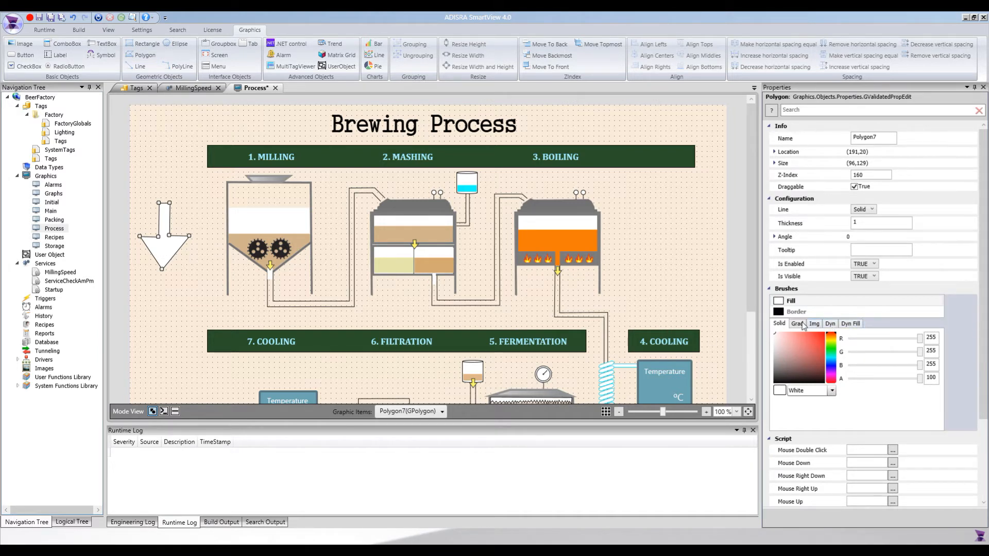
pyautogui.click(823, 341)
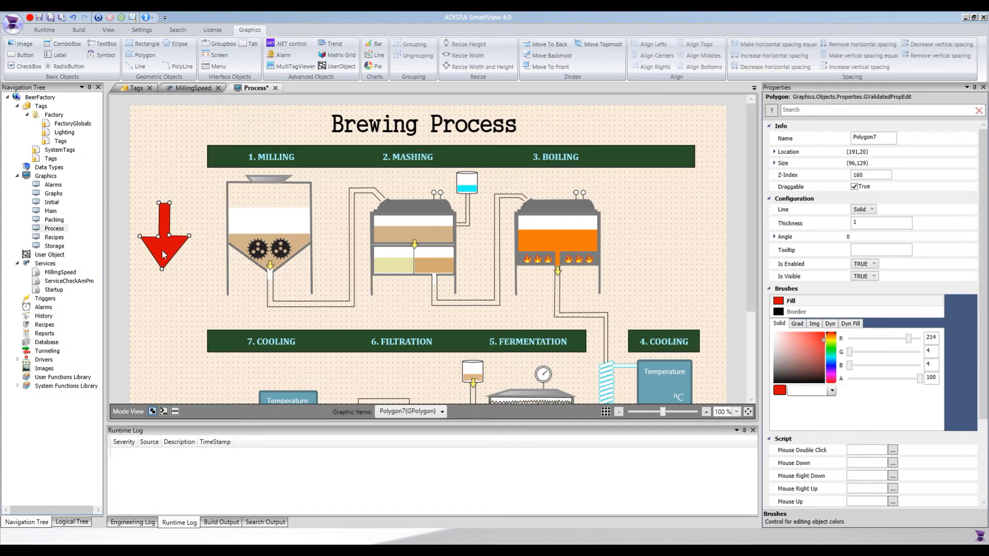
# Delete the sample red arrow and inspect the dynamic fill of the small water container above the mashing tank.
pyautogui.press('Delete')
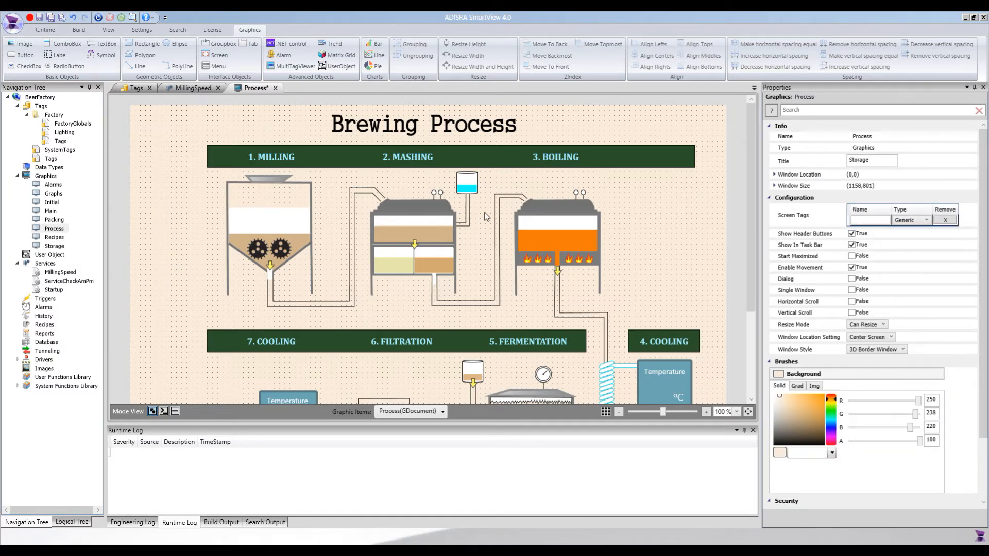
pyautogui.click(471, 190)
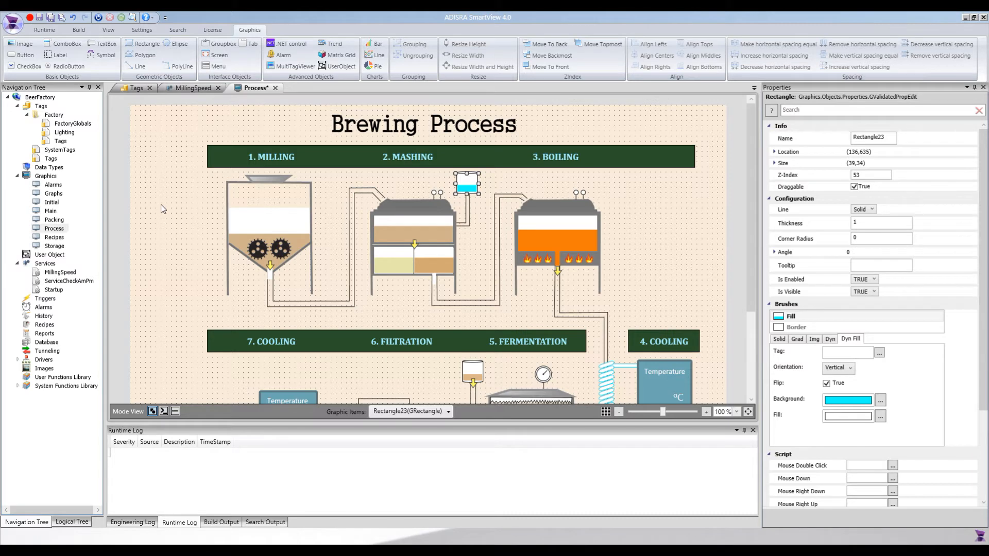
# Draw a circle about 82 by 82 in the empty area beside the milling tank.
pyautogui.click(163, 173)
pyautogui.click(176, 45)
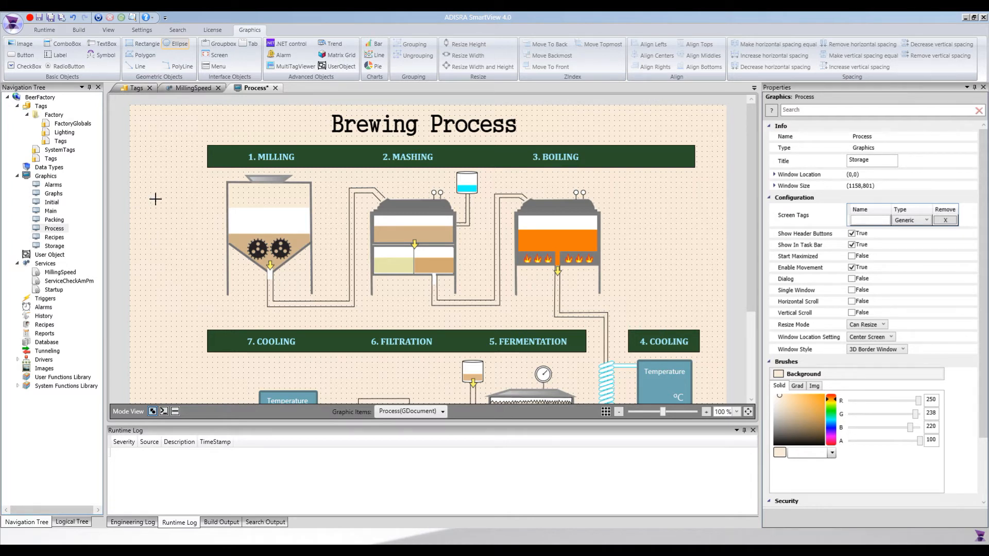
pyautogui.moveTo(155, 198); pyautogui.dragTo(197, 244)
pyautogui.moveTo(201, 260)
pyautogui.mouseDown()
pyautogui.moveTo(168, 214)
pyautogui.moveTo(212, 265)
pyautogui.moveTo(184, 232)
pyautogui.moveTo(199, 242)
pyautogui.mouseUp()
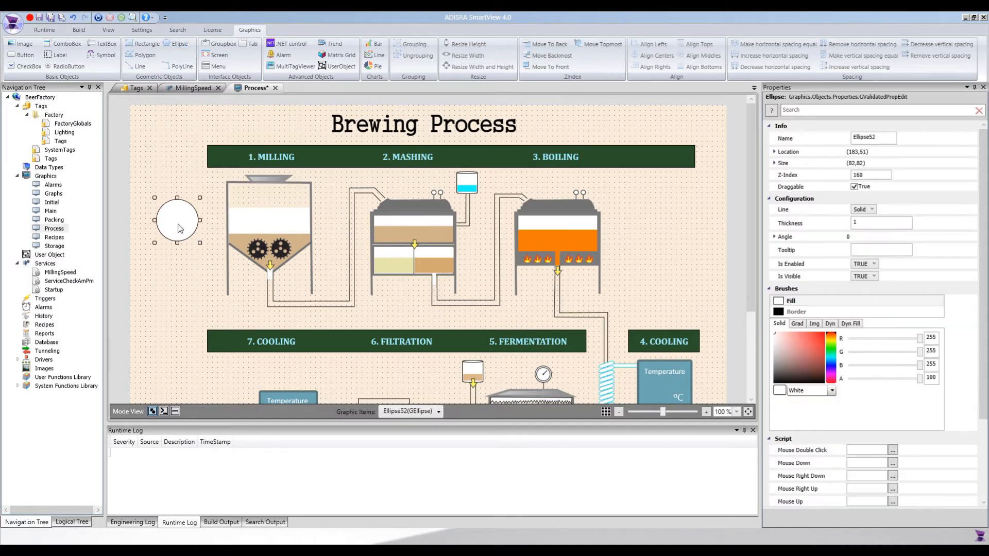
# Draw a flat ellipse about 80 by 14 beside the Milling header and delete the sample circle below it.
pyautogui.click(173, 45)
pyautogui.moveTo(144, 159)
pyautogui.mouseDown()
pyautogui.moveTo(191, 180)
pyautogui.moveTo(190, 193)
pyautogui.moveTo(157, 143)
pyautogui.moveTo(160, 181)
pyautogui.moveTo(185, 165)
pyautogui.mouseUp()
pyautogui.click(180, 213)
pyautogui.press('Delete')
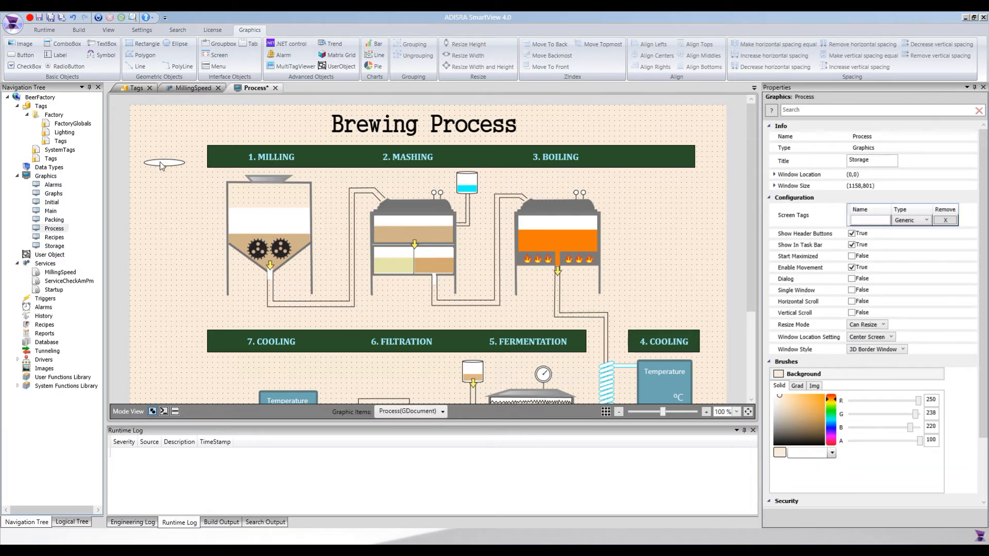
# Duplicate the flat ellipse and place the copy straight below the original, about 70 units lower.
pyautogui.click(162, 163)
pyautogui.hotkey('ctrl', 'v')
pyautogui.press('Down')
pyautogui.press('Down')
pyautogui.press('Down')
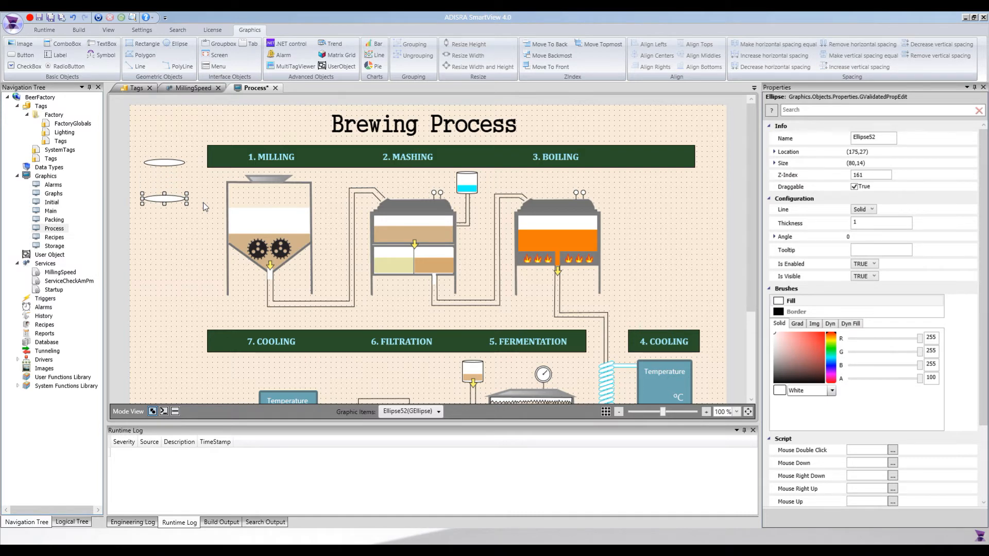
# Draw a rectangle about 75 by 54 above the upper ellipse and match its width and left edge to the lower ellipse.
pyautogui.click(145, 44)
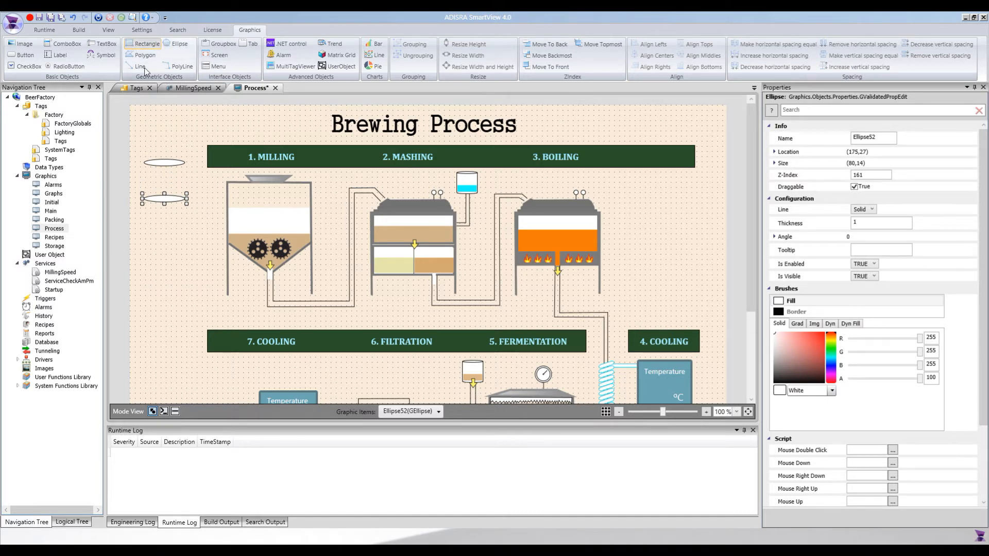
pyautogui.moveTo(144, 134); pyautogui.dragTo(184, 162)
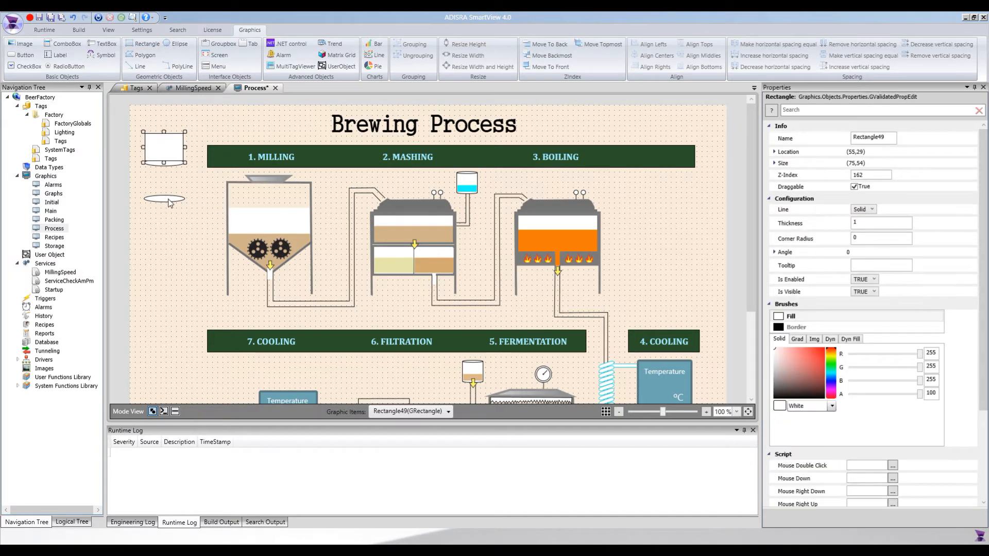
pyautogui.keyDown('ctrl'); pyautogui.click(168, 200); pyautogui.keyUp('ctrl')
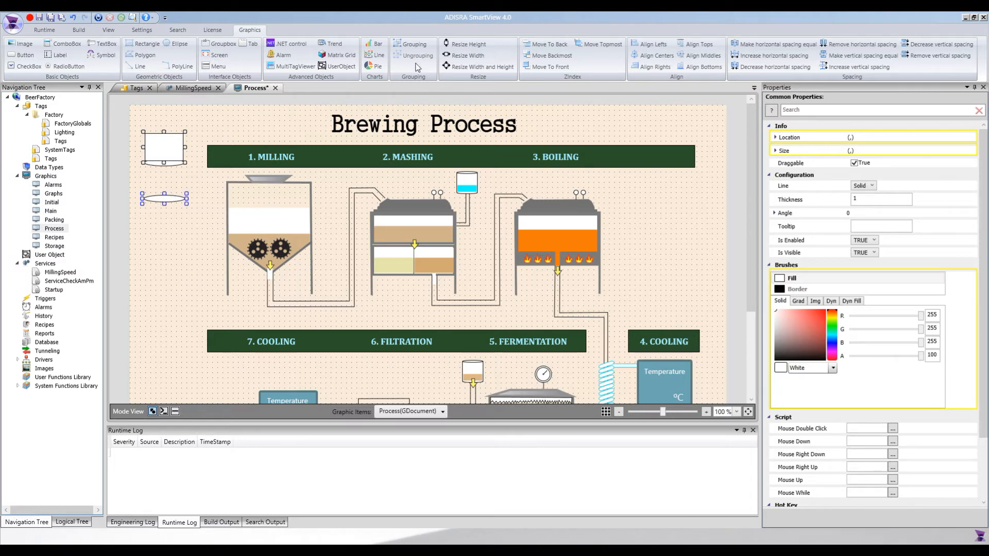
pyautogui.click(466, 56)
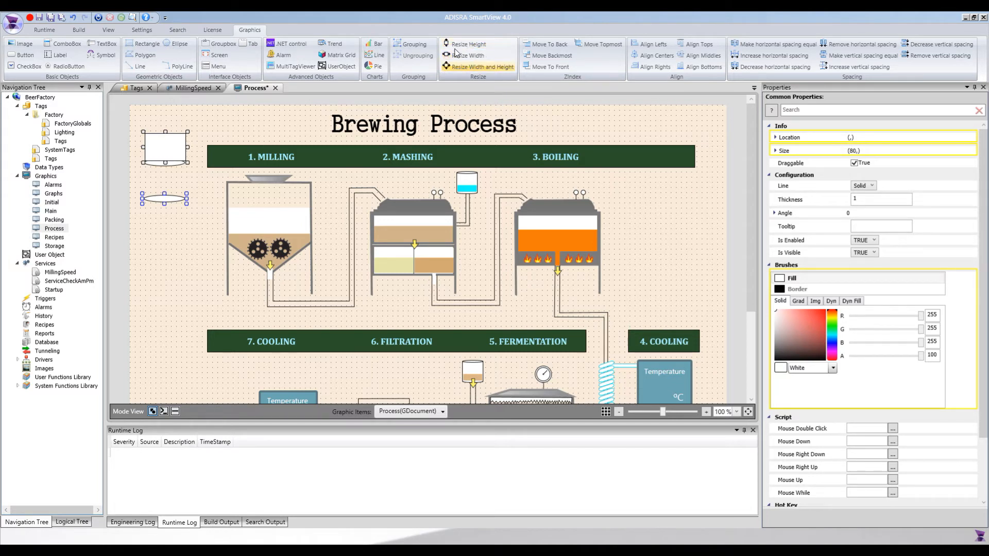
pyautogui.click(650, 48)
# Move the rectangle down between the two ellipses and stretch its lower edge to the lower ellipse, making it 68 high.
pyautogui.click(164, 143)
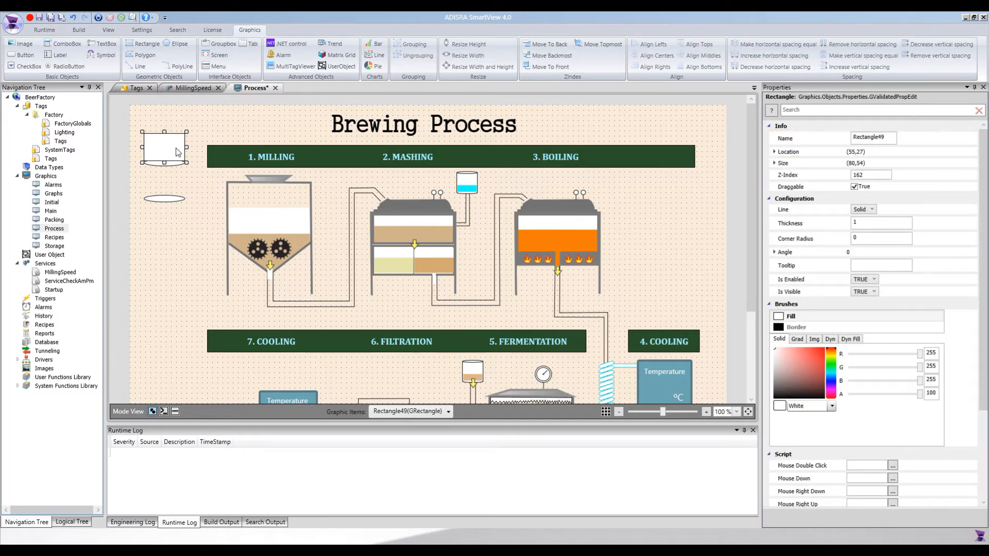
pyautogui.press('Down')
pyautogui.press('Down')
pyautogui.press('Down')
pyautogui.press('Down')
pyautogui.press('Down')
pyautogui.press('Down')
pyautogui.press('Up')
pyautogui.press('Up')
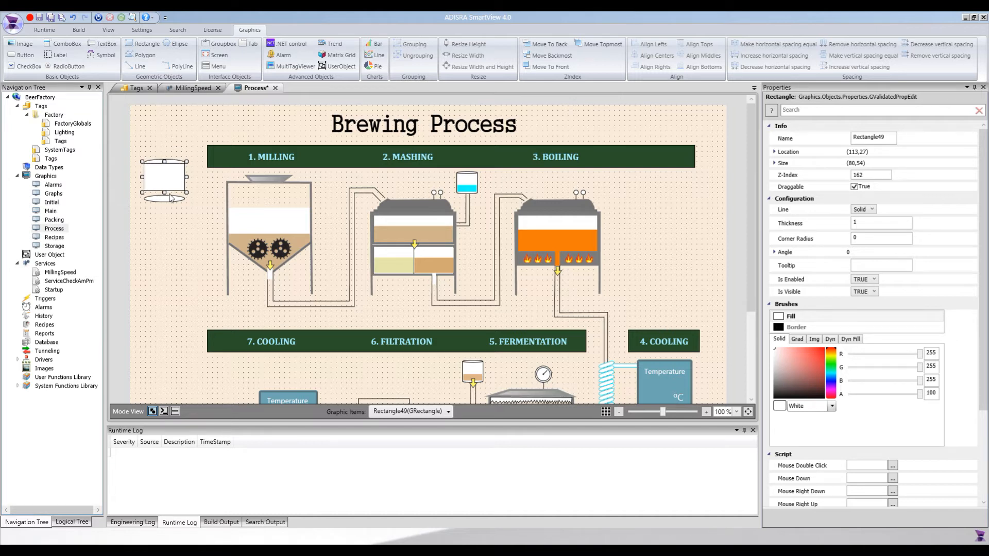
pyautogui.moveTo(164, 192); pyautogui.dragTo(163, 199)
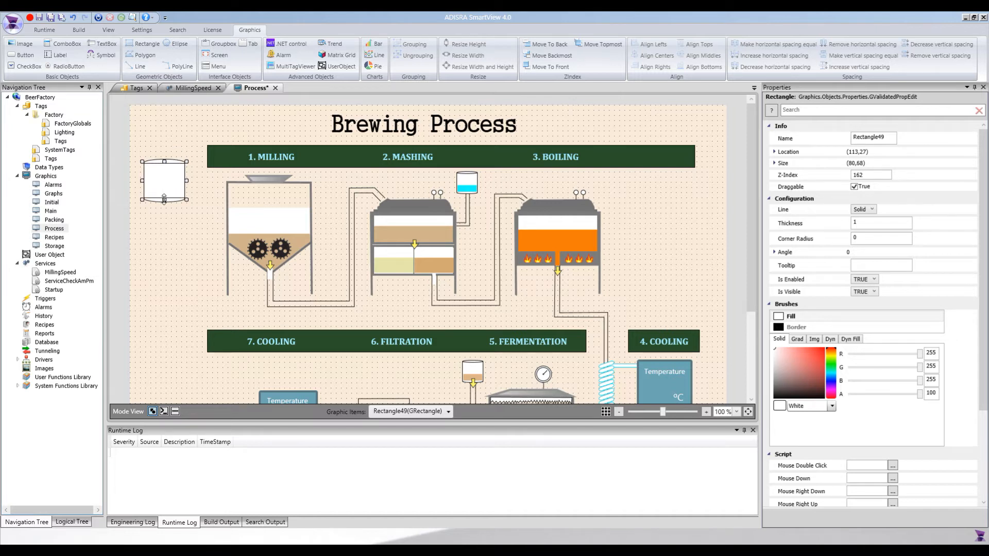
# Bring the cylinder's upper ellipse in front of all other objects.
pyautogui.click(168, 214)
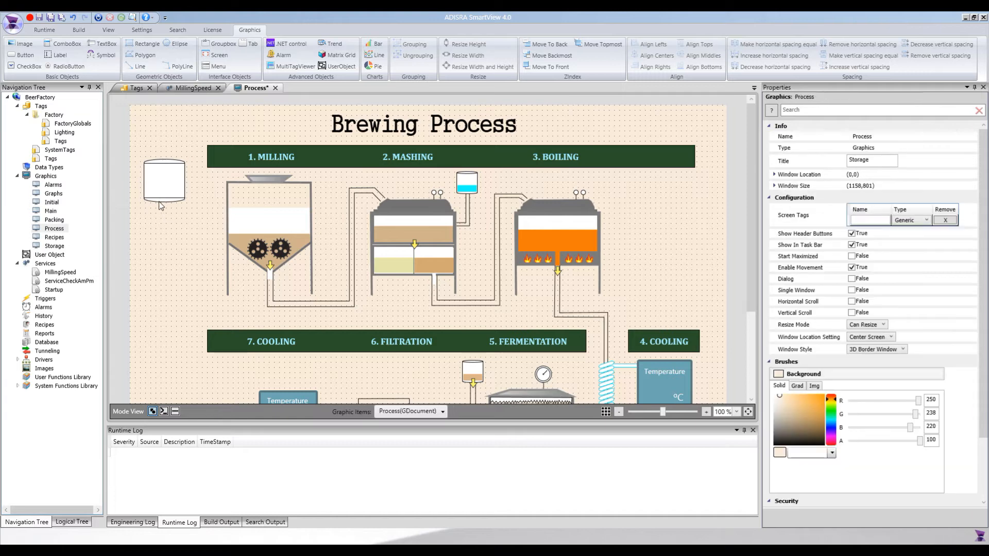
pyautogui.click(163, 164)
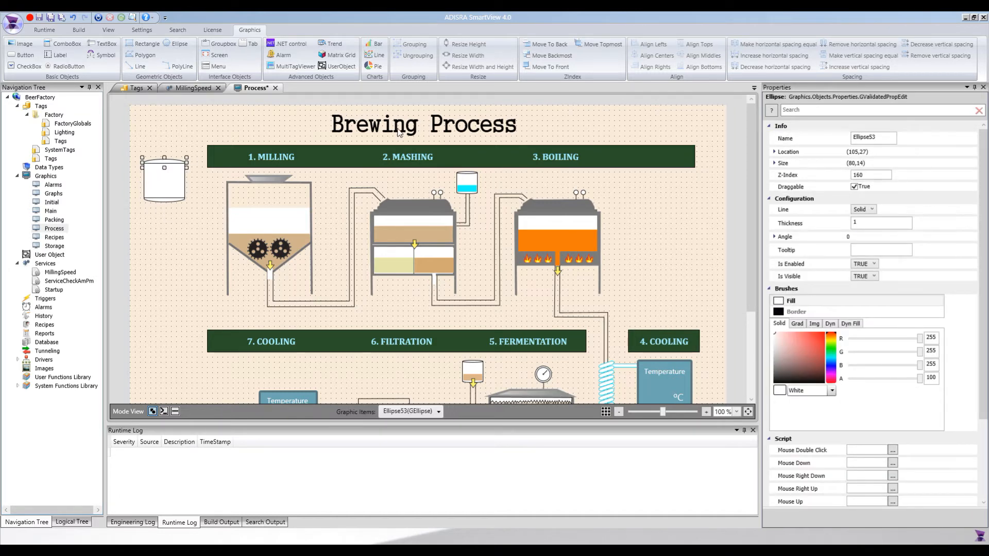
pyautogui.click(599, 45)
pyautogui.click(178, 231)
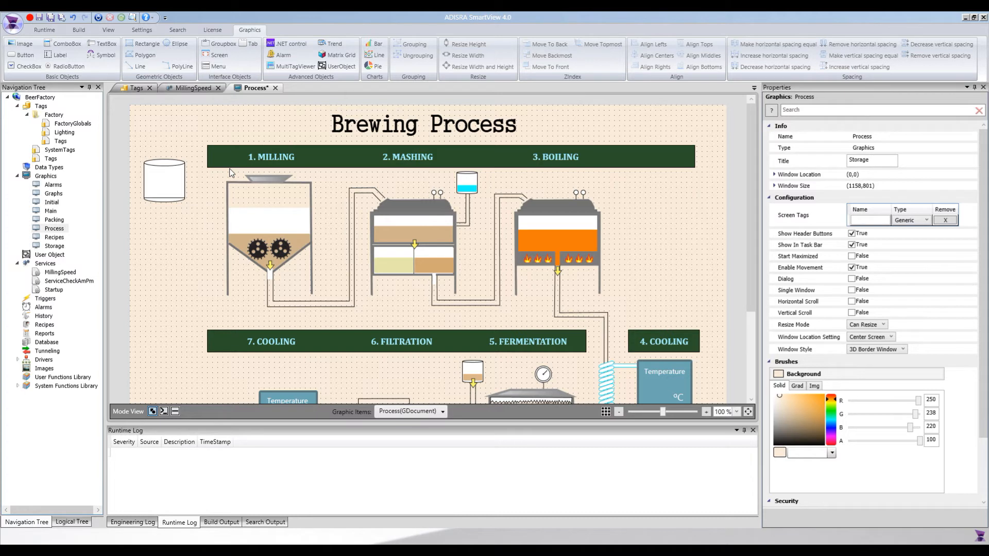
# Draw an inner rectangle over the cylinder's body below the top ellipse and adjust its size to 78 by 60.
pyautogui.click(145, 44)
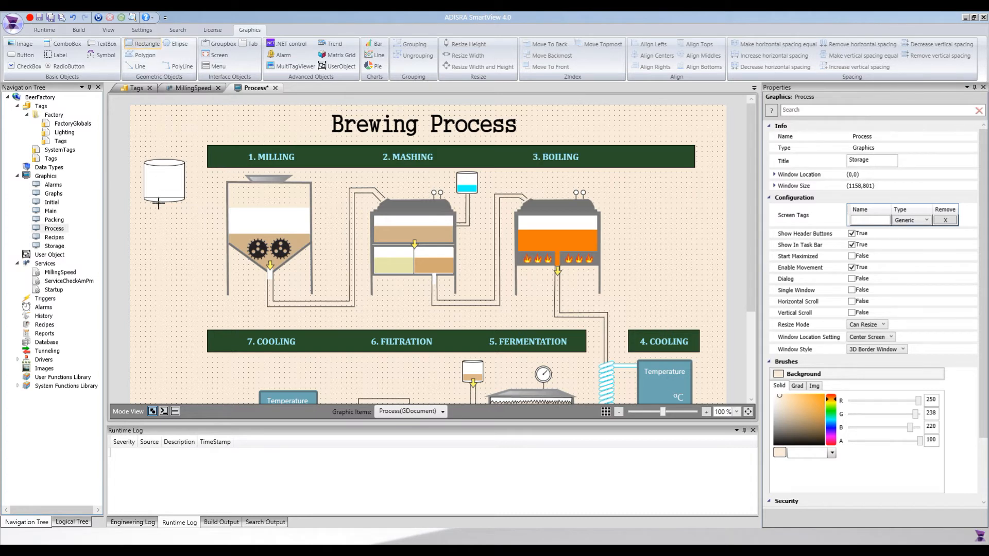
pyautogui.moveTo(146, 168); pyautogui.dragTo(184, 200)
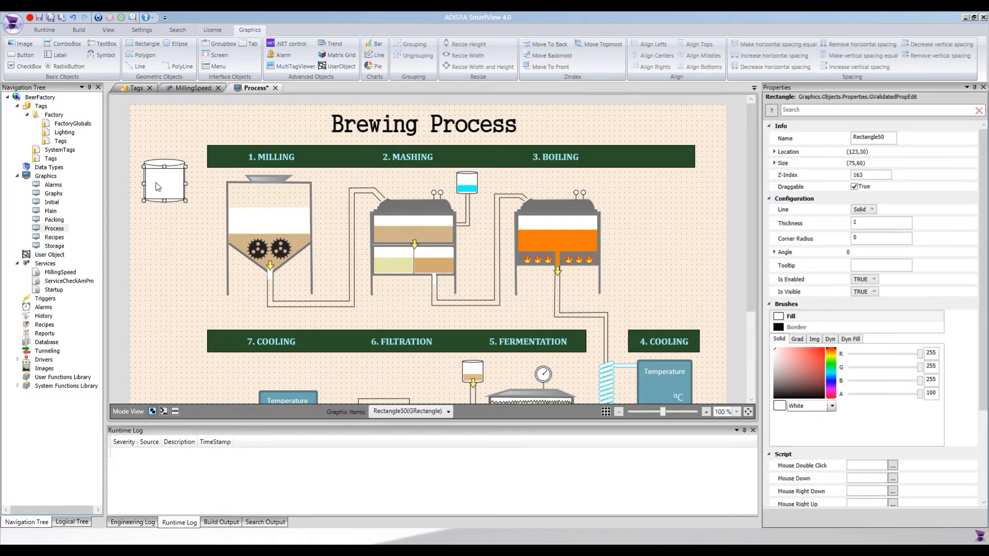
pyautogui.scroll(2, 191, 248)
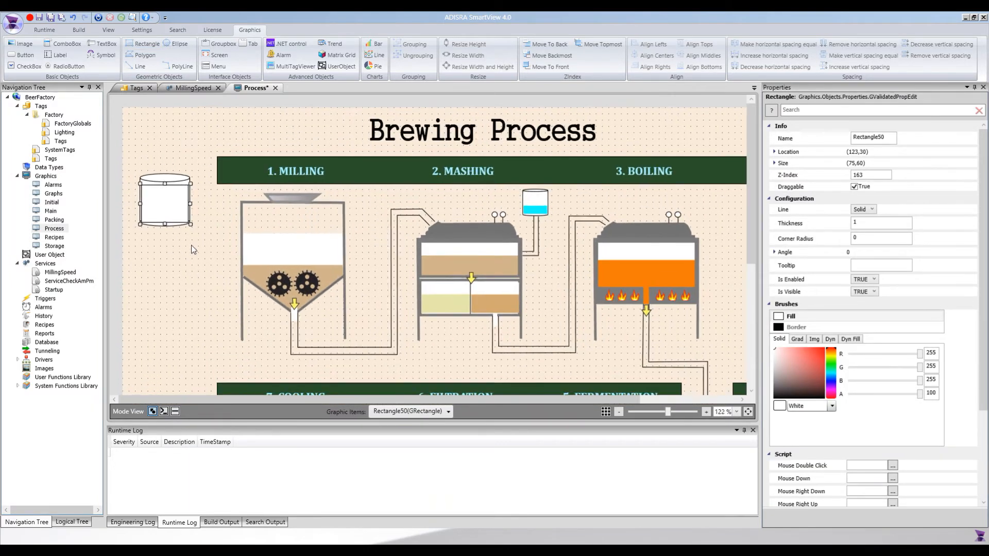
pyautogui.scroll(4, 193, 249)
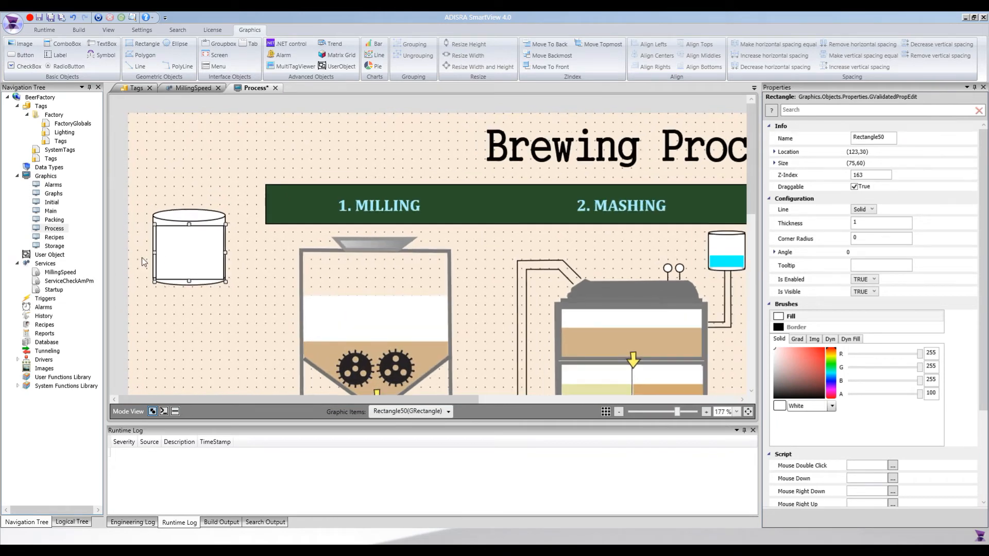
pyautogui.moveTo(153, 254); pyautogui.dragTo(150, 253)
pyautogui.moveTo(179, 266); pyautogui.dragTo(179, 267)
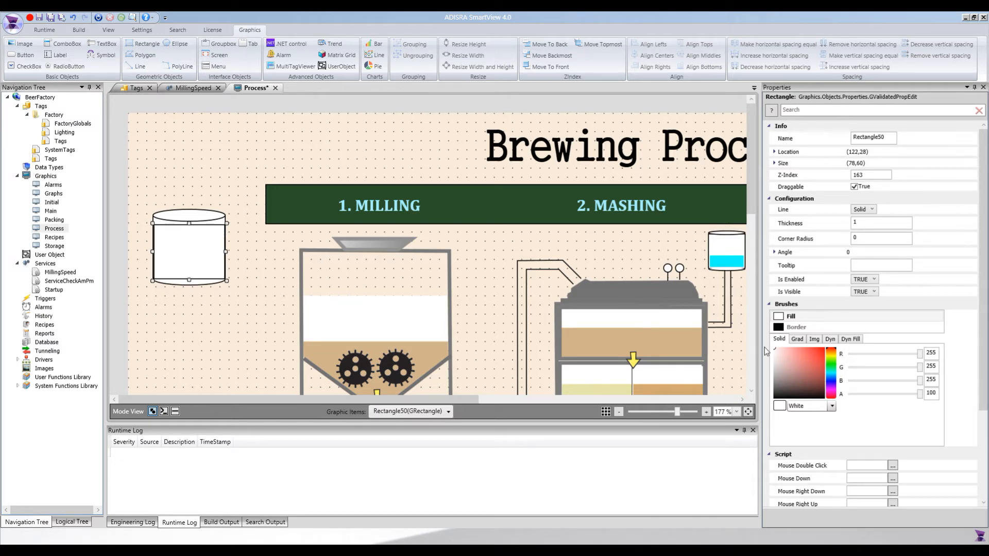
# Set the border colour of the cylinder's inner rectangle to Transparent.
pyautogui.click(799, 326)
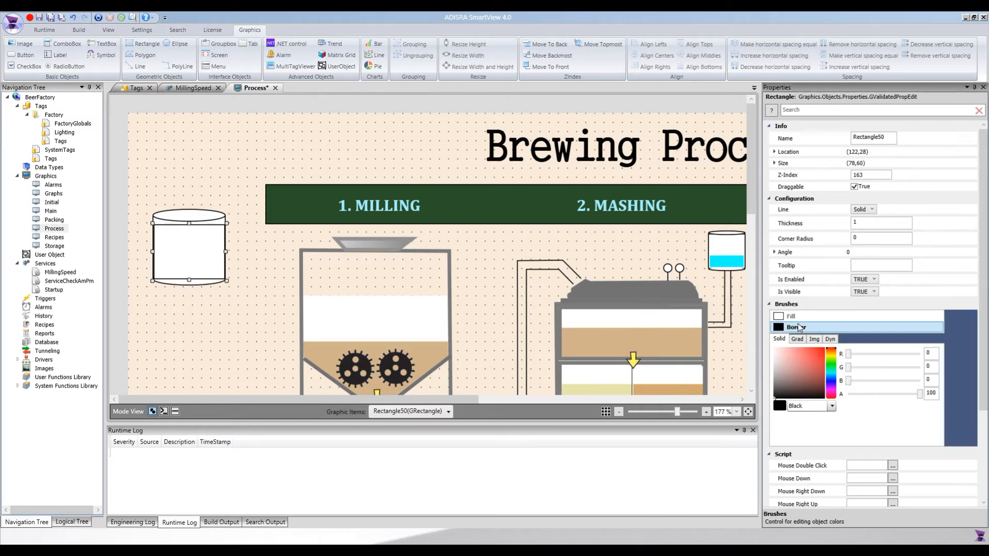
pyautogui.click(831, 406)
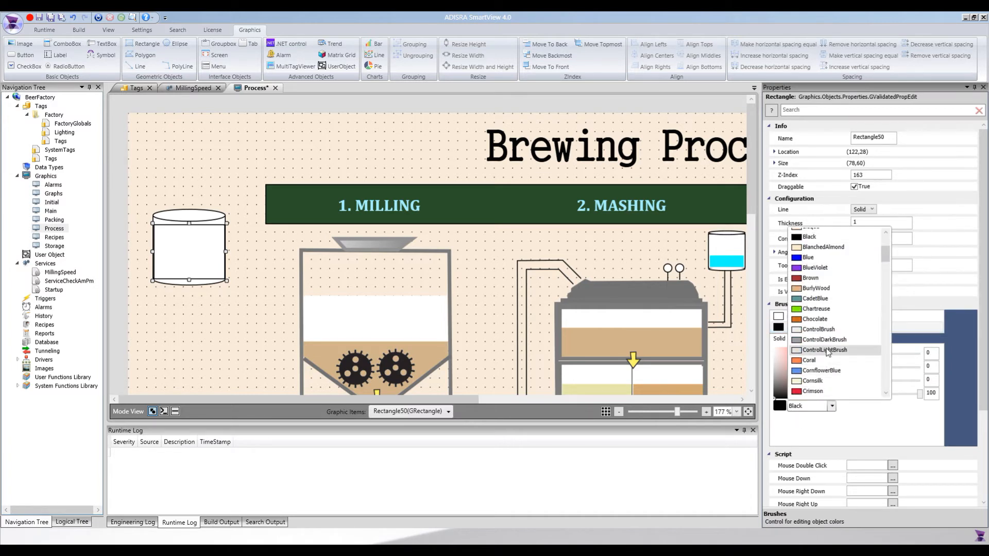
pyautogui.press('t')
pyautogui.scroll(-2, 826, 356)
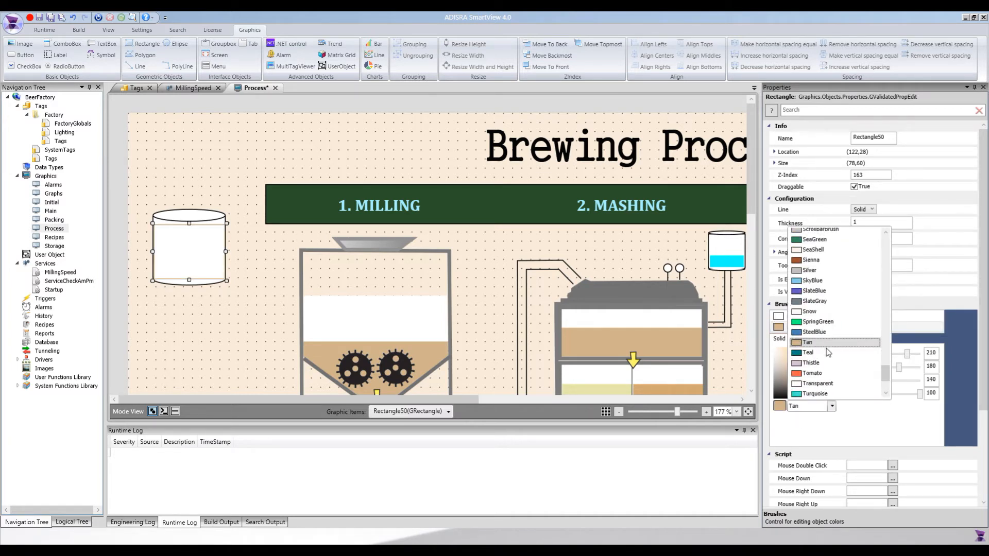
pyautogui.click(815, 385)
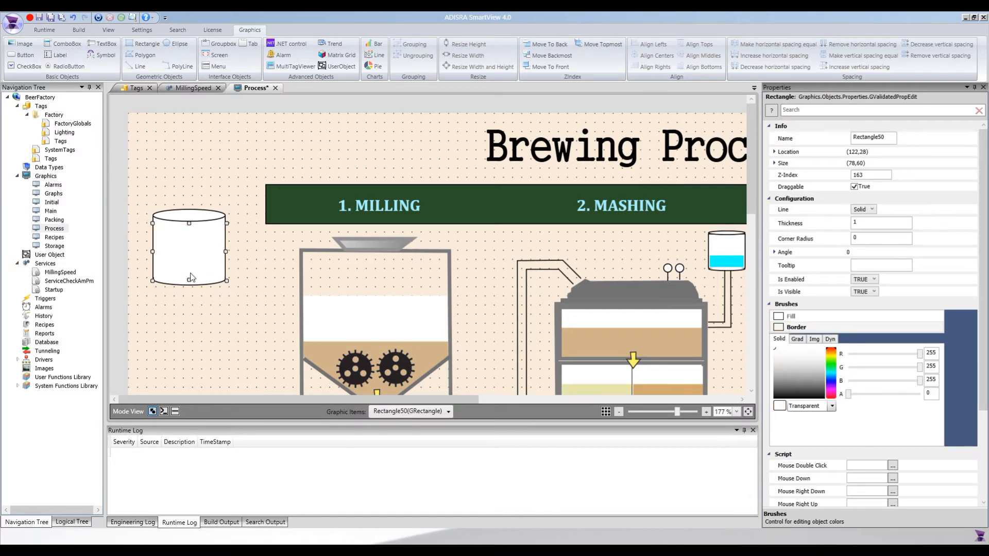
# Give the cylinder's inner rectangle a vertical dynamic fill with a dark red fill colour.
pyautogui.click(185, 236)
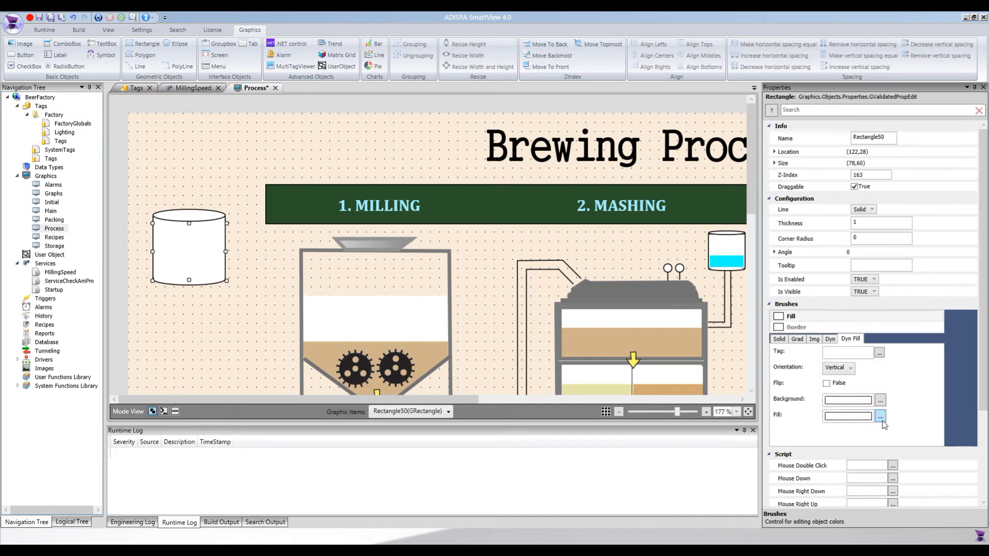
pyautogui.click(881, 417)
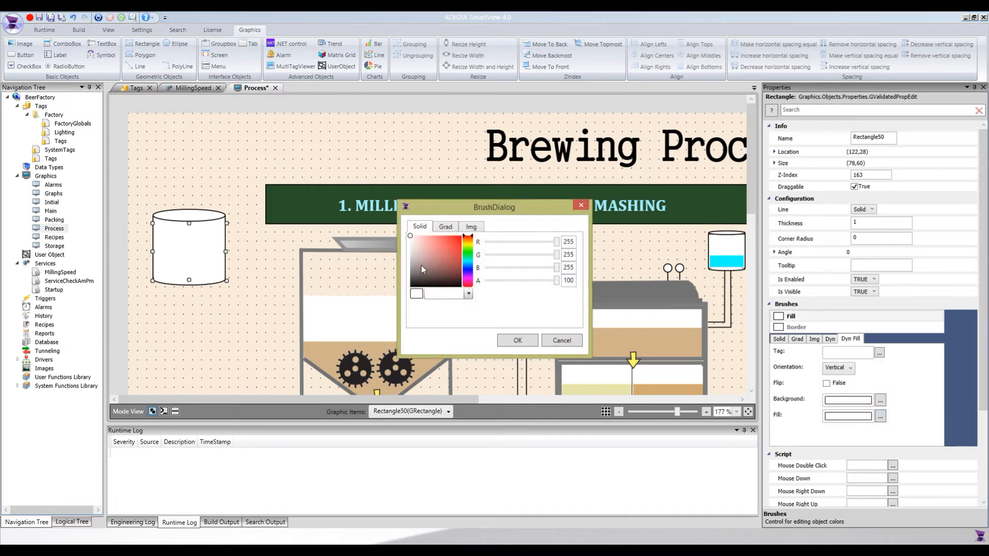
pyautogui.click(450, 259)
pyautogui.click(518, 340)
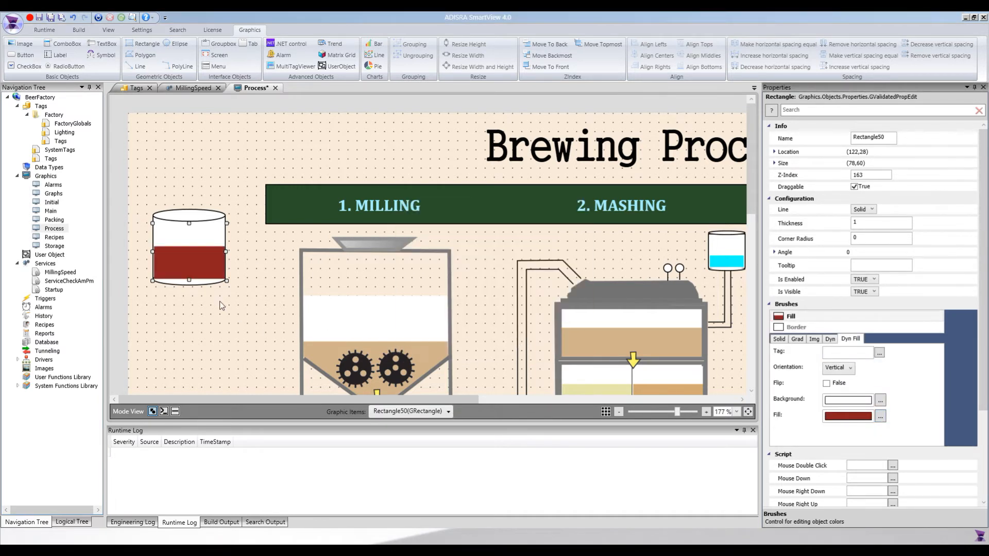
# Group all the cylindrical tank's objects and move the group up near the drawing's upper-left corner.
pyautogui.click(215, 330)
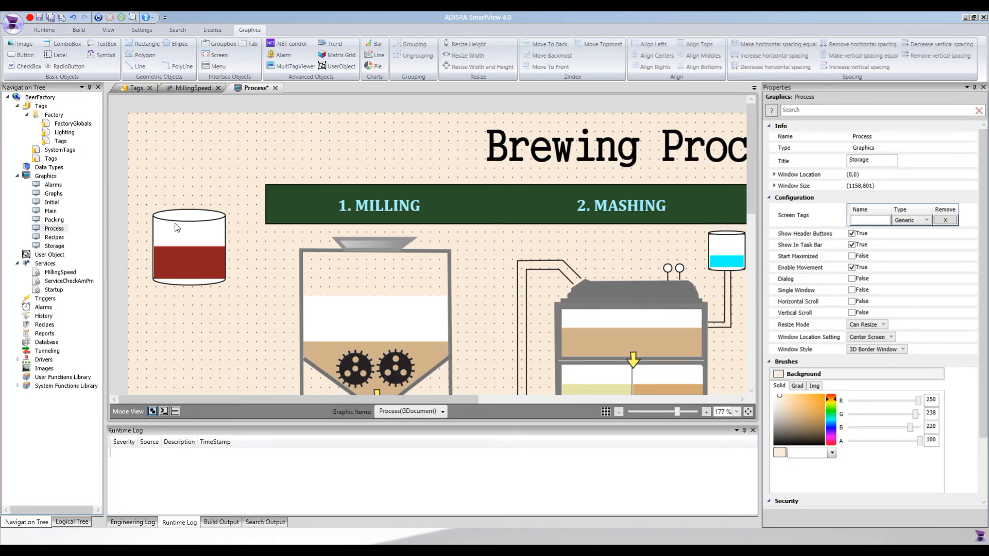
pyautogui.moveTo(141, 203); pyautogui.dragTo(233, 315)
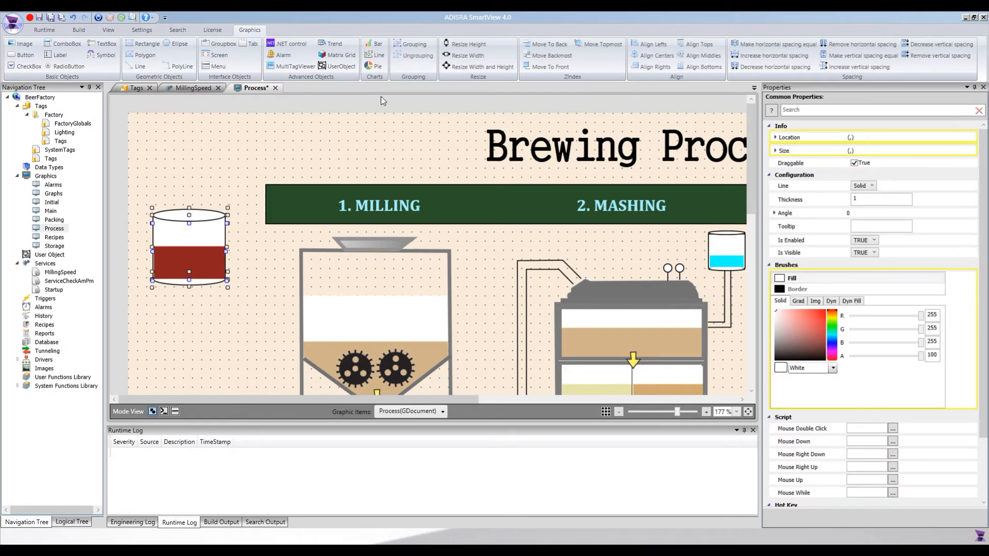
pyautogui.click(415, 45)
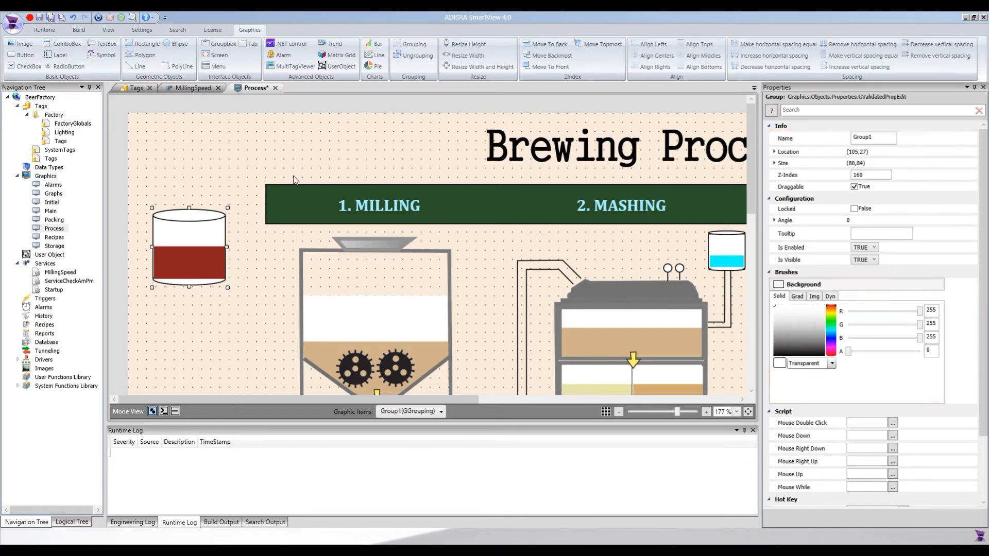
pyautogui.moveTo(211, 256); pyautogui.dragTo(204, 157)
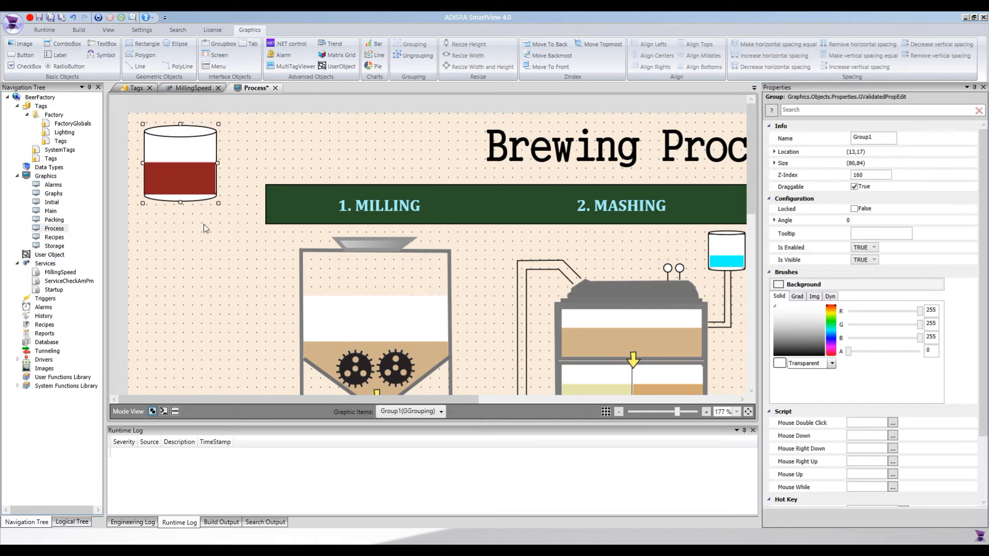
# Paste a copy of the grouped tank and place it below the original, slightly offset to the right.
pyautogui.hotkey('ctrl', 'v')
pyautogui.press('Down')
pyautogui.press('Down')
pyautogui.press('Down')
pyautogui.press('Left')
pyautogui.press('Left')
pyautogui.press('Down')
pyautogui.press('Down')
pyautogui.press('Down')
pyautogui.press('Down')
pyautogui.press('Down')
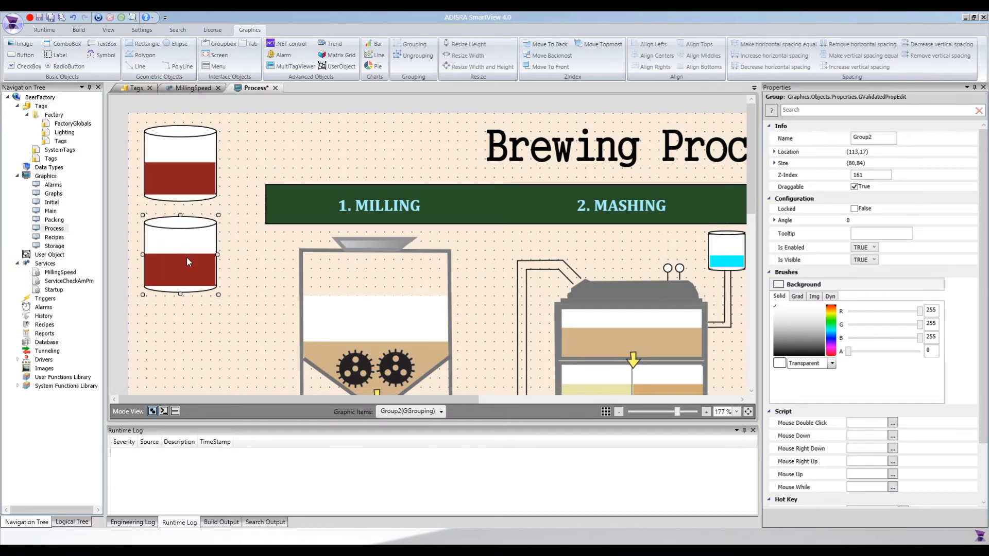
pyautogui.moveTo(186, 256); pyautogui.dragTo(203, 279)
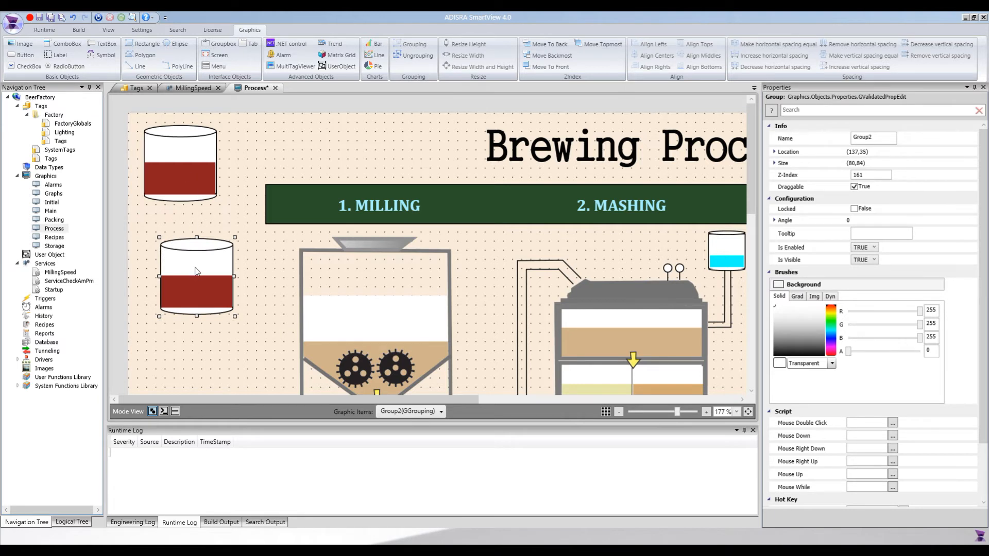
# Expand the copied tank group in the list of graphic items to examine its member objects.
pyautogui.click(441, 412)
pyautogui.moveTo(456, 280); pyautogui.dragTo(456, 297)
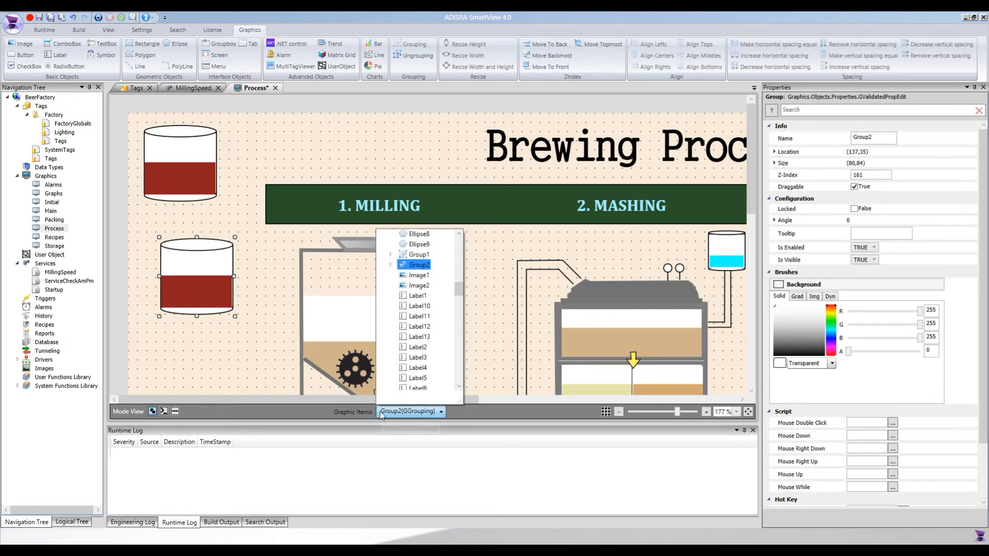
pyautogui.click(390, 264)
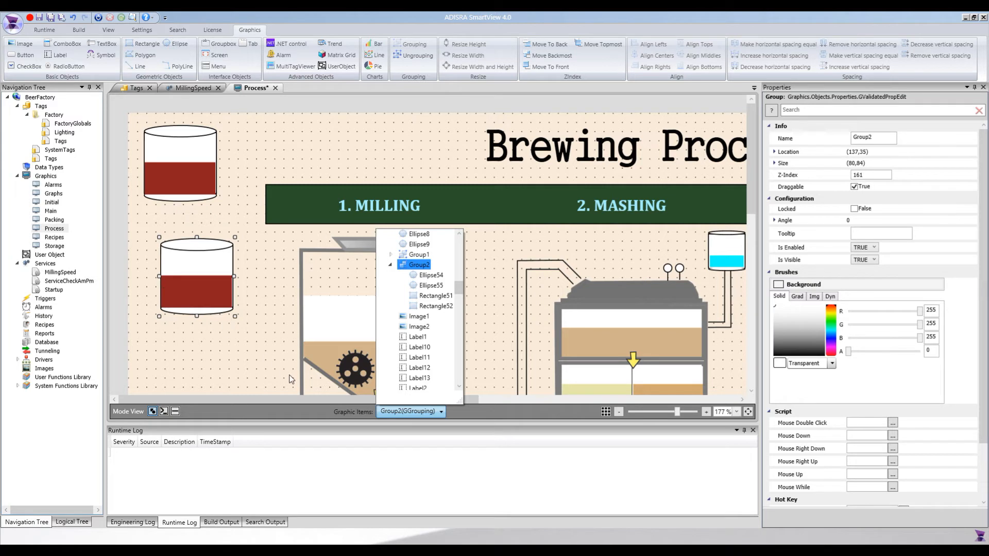
# Delete both grouped tanks from the Process screen.
pyautogui.click(187, 279)
pyautogui.press('Delete')
pyautogui.click(176, 159)
pyautogui.press('Delete')
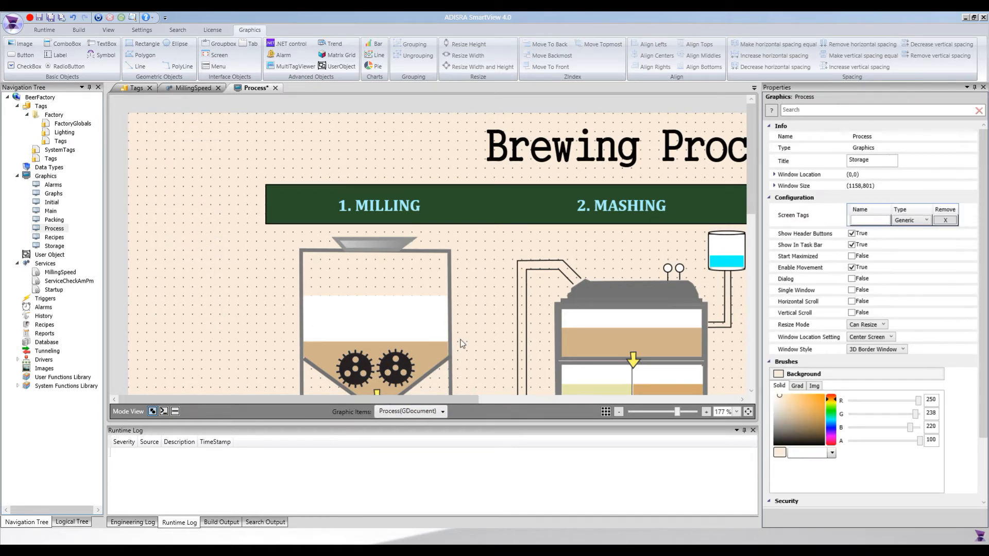
# Examine the brewing stages and the dynamic fill settings of the boiling tank's orange liquid rectangle.
pyautogui.scroll(-4, 462, 343)
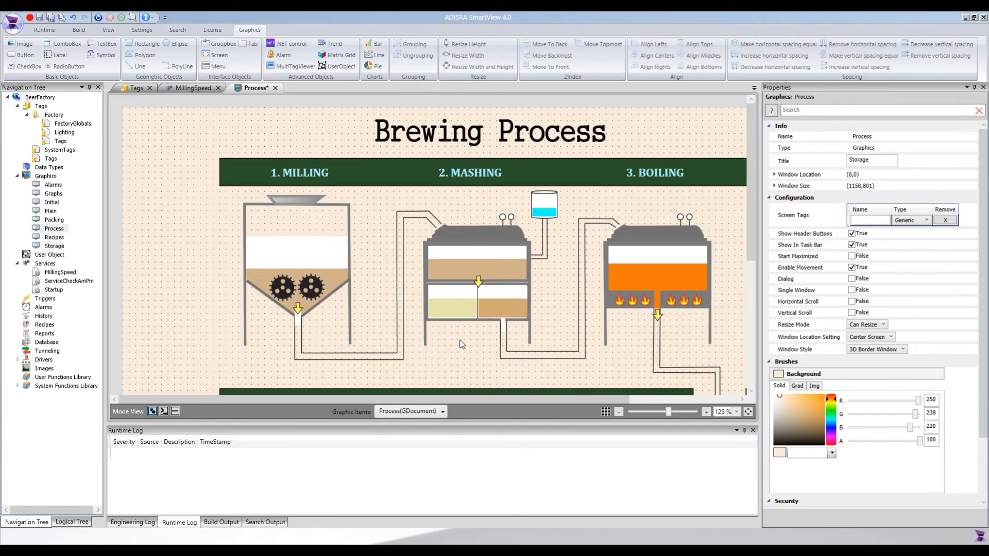
pyautogui.scroll(-1, 462, 343)
pyautogui.moveTo(379, 400); pyautogui.dragTo(450, 391)
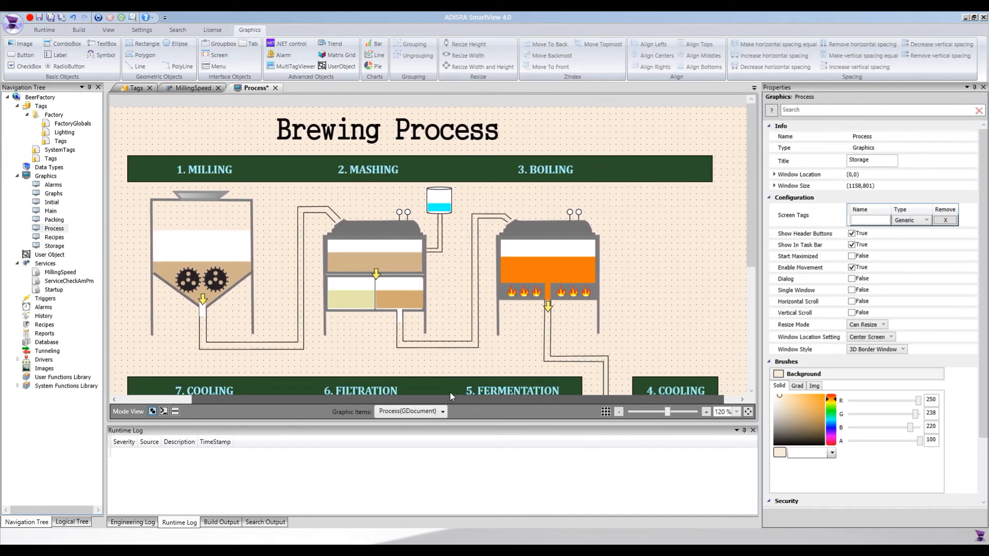
pyautogui.click(556, 268)
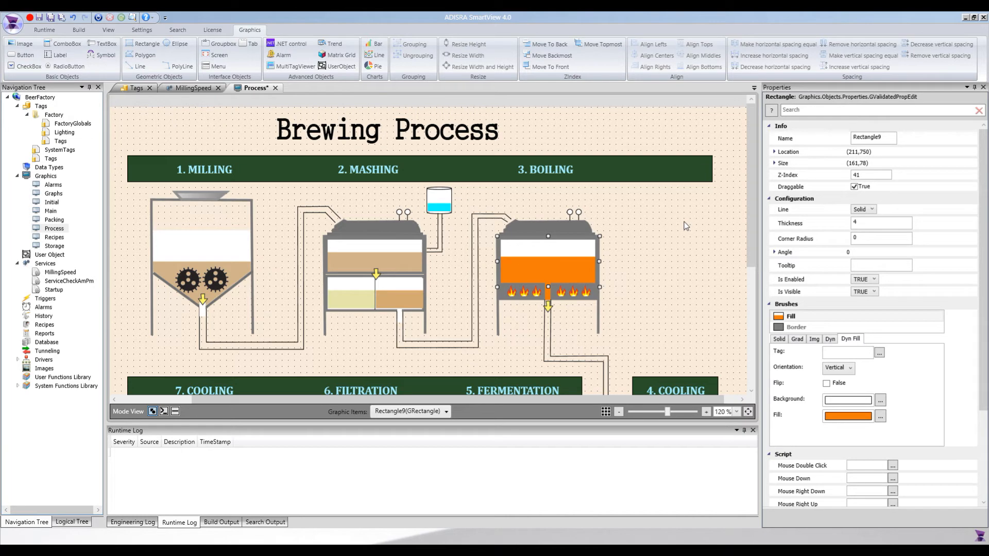
pyautogui.click(661, 222)
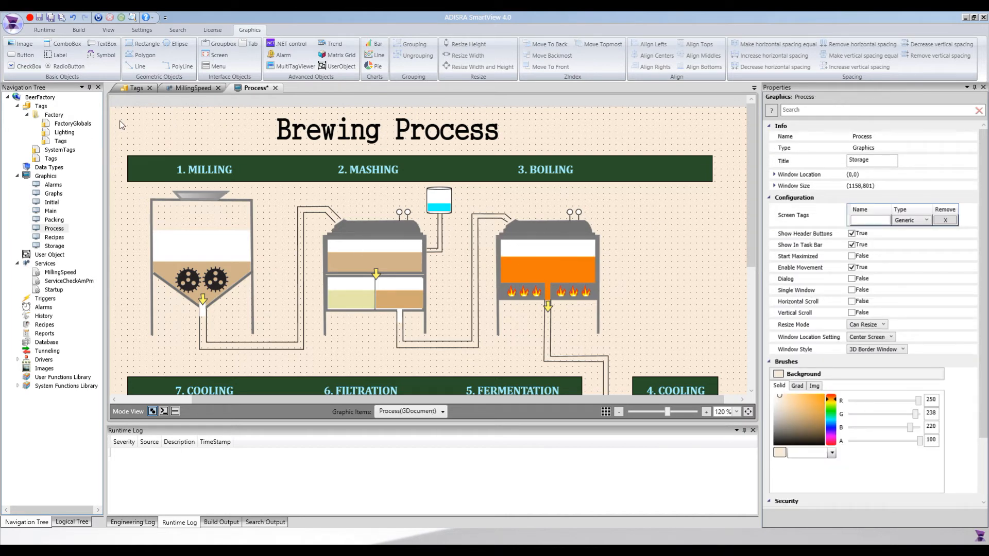
# Place a symbol to the right of the boiling tank and browse the 3-D Pushbuttons in the symbol library.
pyautogui.click(98, 61)
pyautogui.click(696, 256)
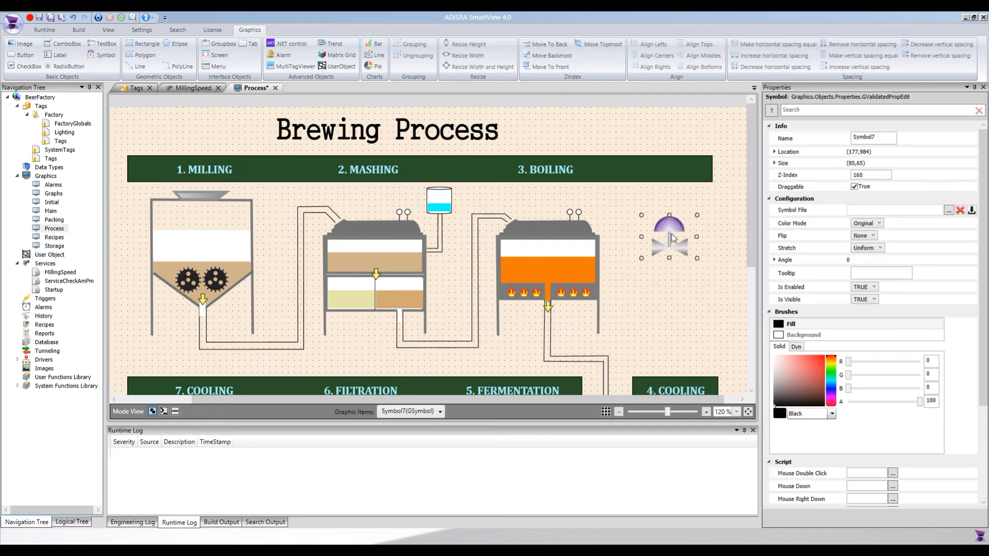
pyautogui.click(948, 211)
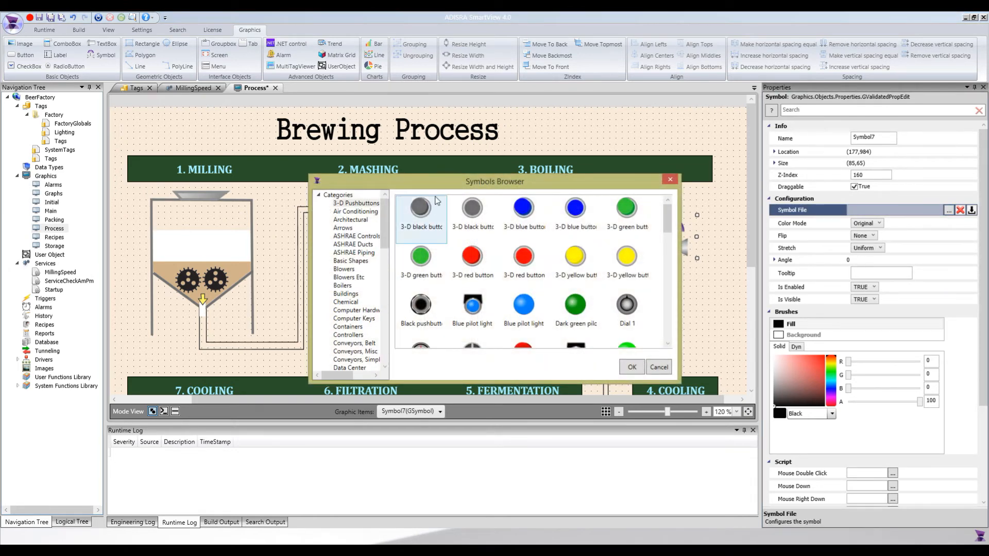
pyautogui.moveTo(447, 187); pyautogui.dragTo(235, 108)
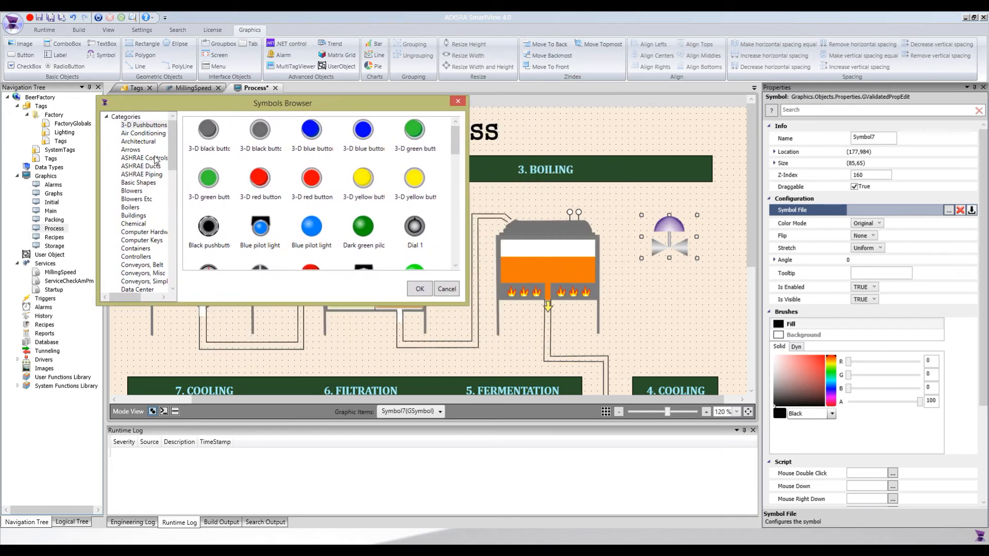
pyautogui.moveTo(173, 150); pyautogui.dragTo(180, 129)
pyautogui.scroll(-3, 220, 193)
pyautogui.scroll(-2, 220, 193)
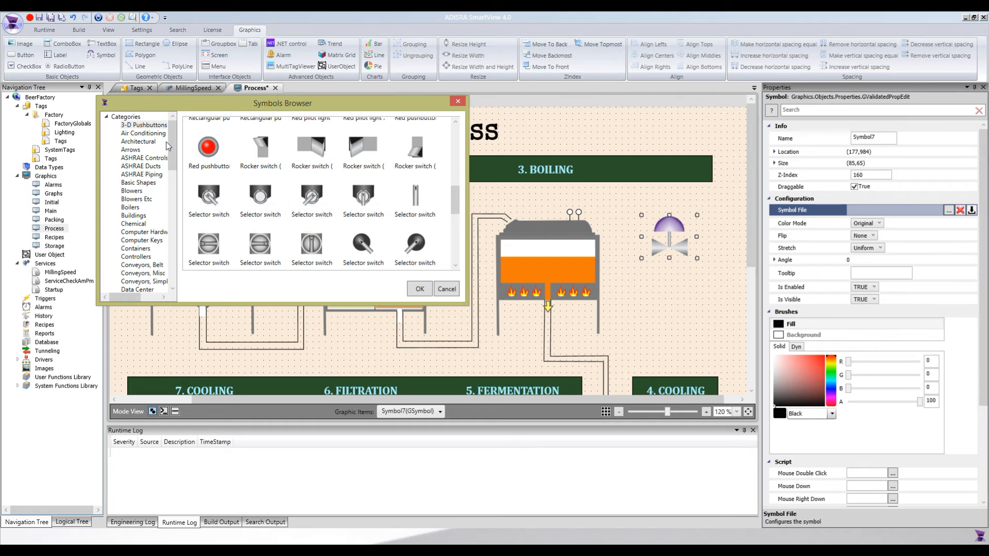
# Assign the Fire 2 graphic from the Nature category to the new symbol.
pyautogui.moveTo(173, 147); pyautogui.dragTo(181, 213)
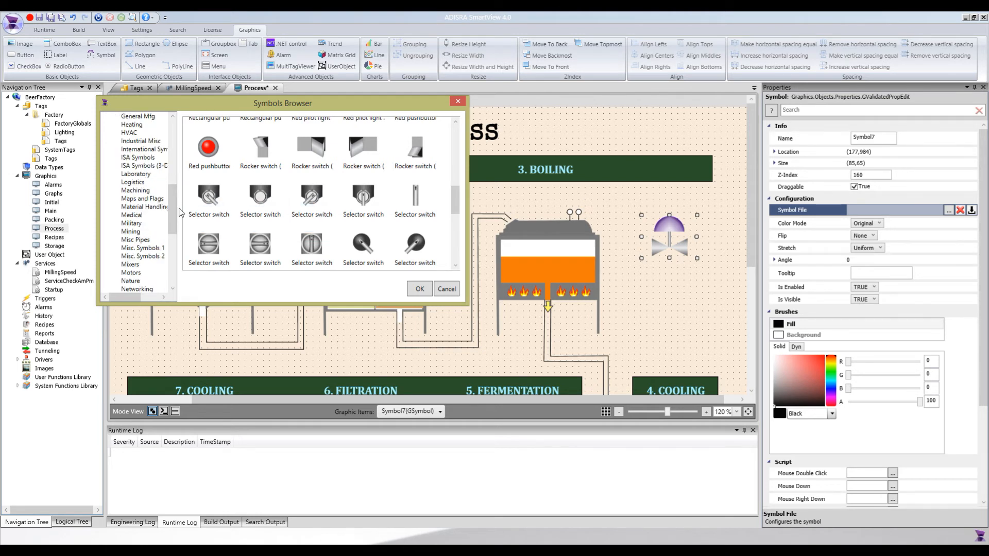
pyautogui.click(131, 281)
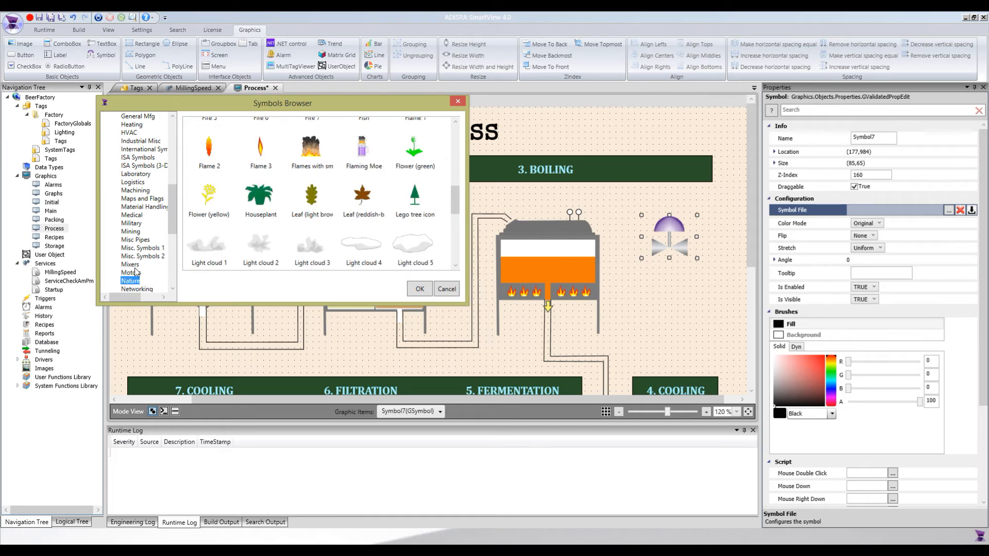
pyautogui.scroll(3, 259, 188)
pyautogui.scroll(2, 259, 188)
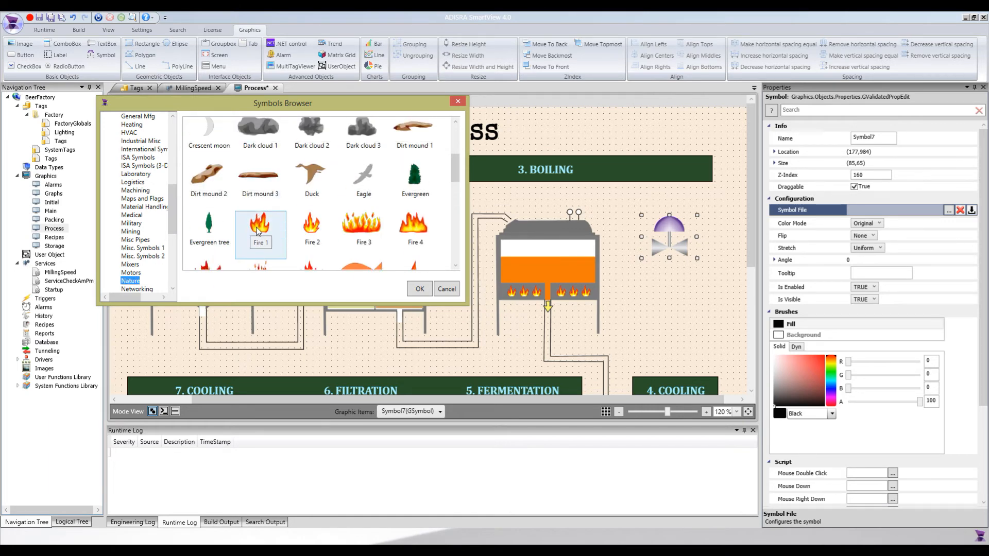
pyautogui.doubleClick(313, 232)
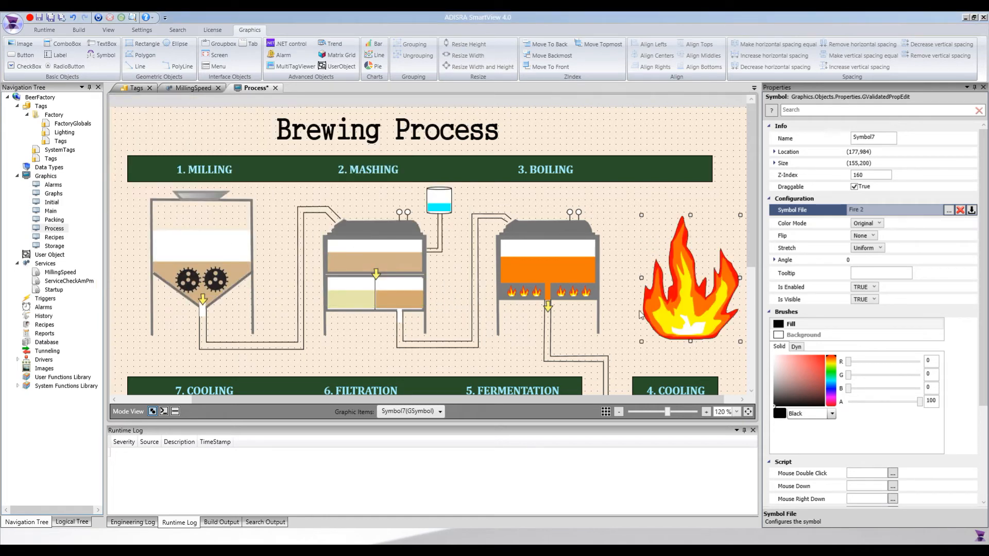
# Scale down the fire symbol and reposition it beside the boiling tank.
pyautogui.moveTo(680, 311); pyautogui.dragTo(648, 286)
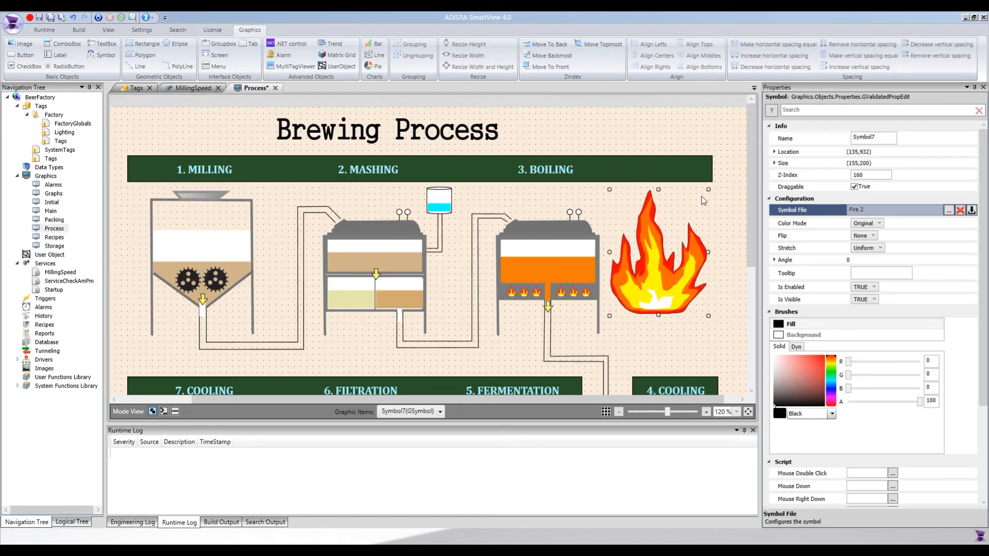
pyautogui.moveTo(708, 190); pyautogui.dragTo(675, 240)
pyautogui.moveTo(633, 286); pyautogui.dragTo(647, 245)
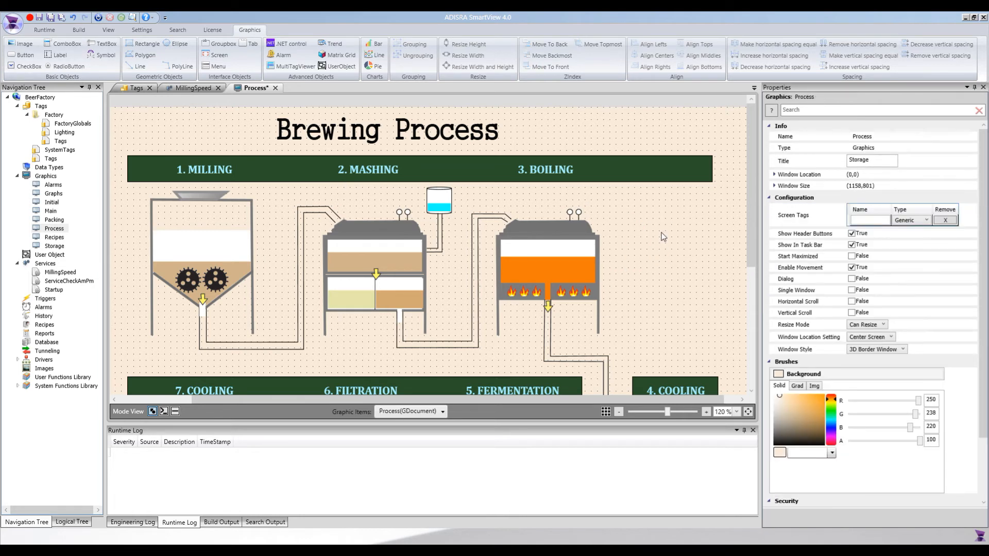
# Draw a flat rectangle about 113 by 15 above the 4. COOLING banner and set its corner radius to 12.
pyautogui.scroll(-4, 663, 237)
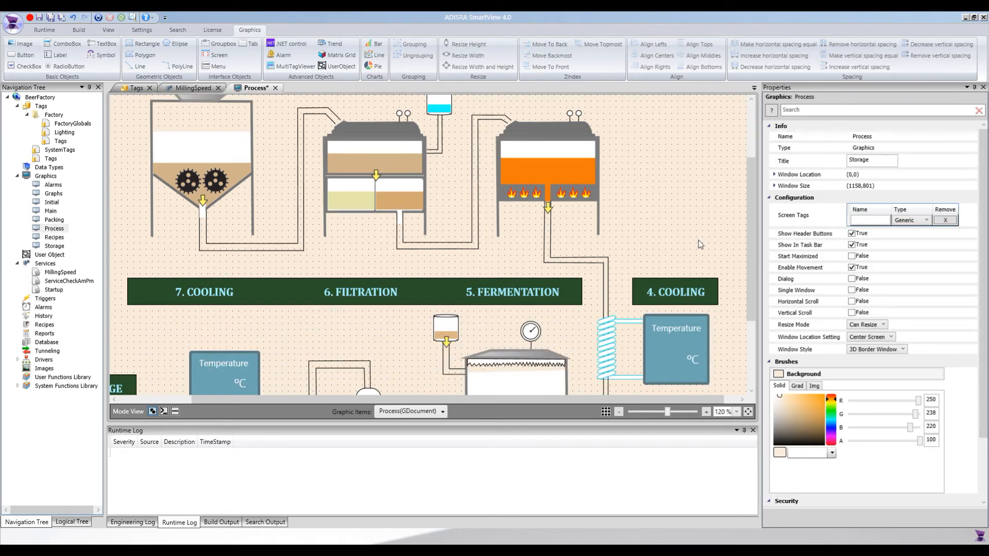
pyautogui.scroll(-2, 681, 260)
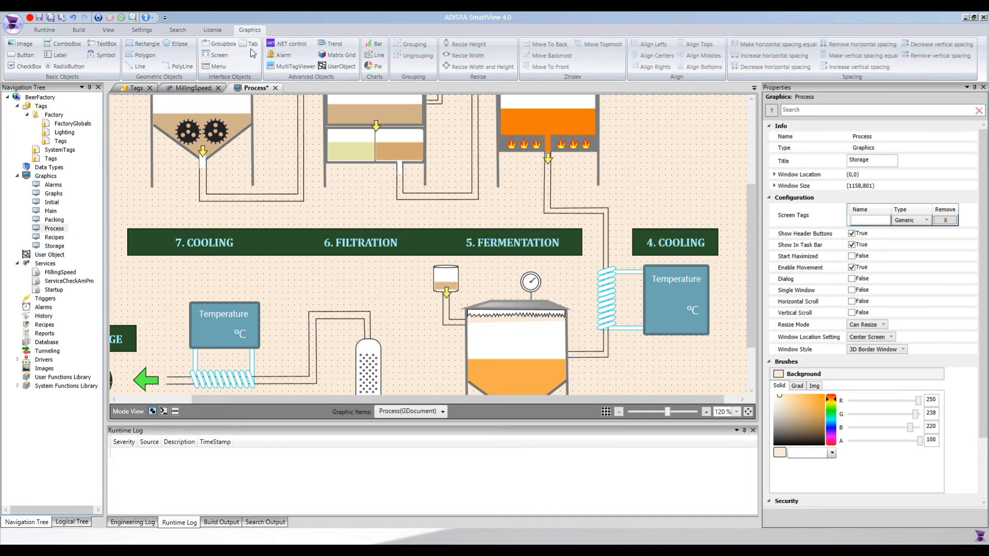
pyautogui.click(139, 46)
pyautogui.moveTo(631, 161); pyautogui.dragTo(700, 168)
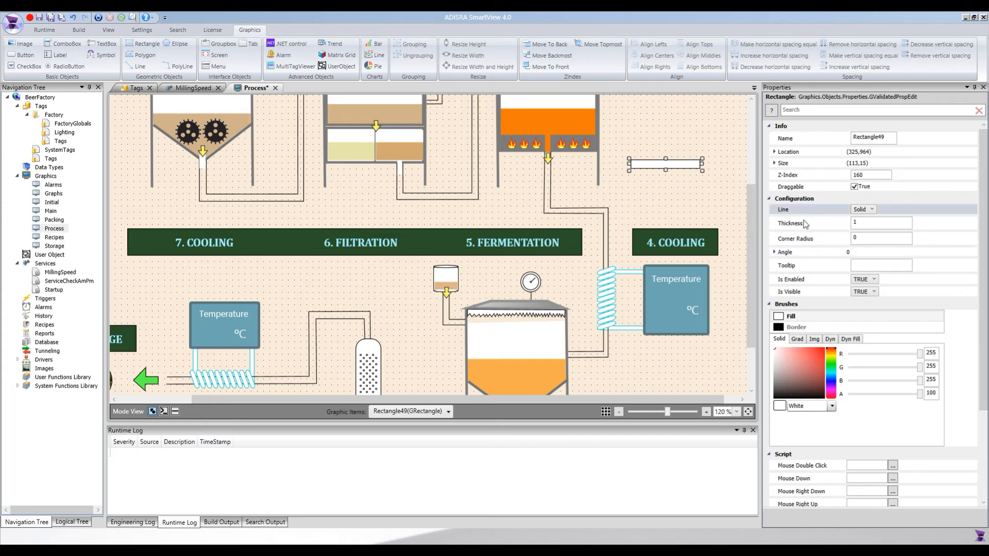
pyautogui.click(878, 239)
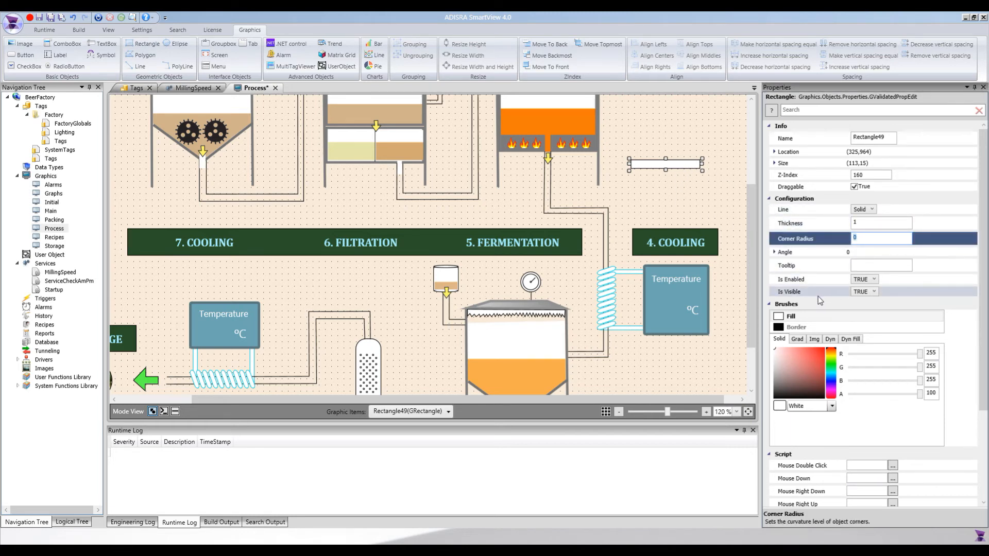
pyautogui.write('12')
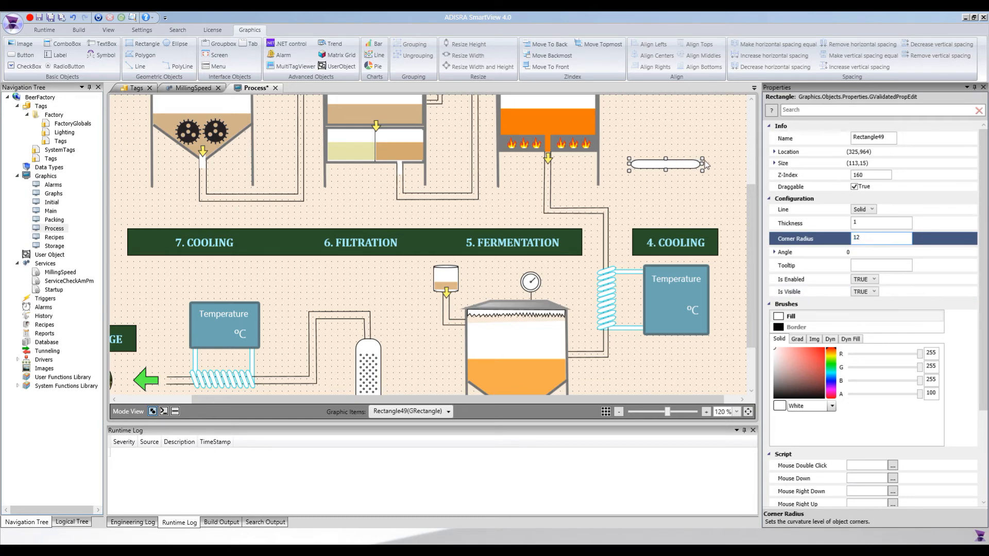
# Rotate the rounded rectangle above the 4. COOLING banner to about -22 degrees and colour its border light blue (25, 214, 255).
pyautogui.moveTo(703, 158); pyautogui.dragTo(692, 147)
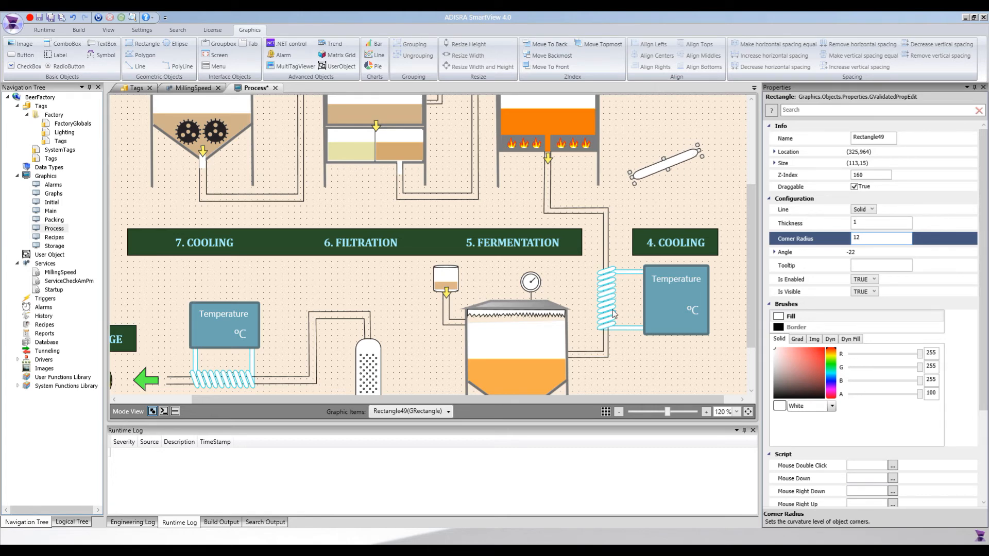
pyautogui.click(794, 327)
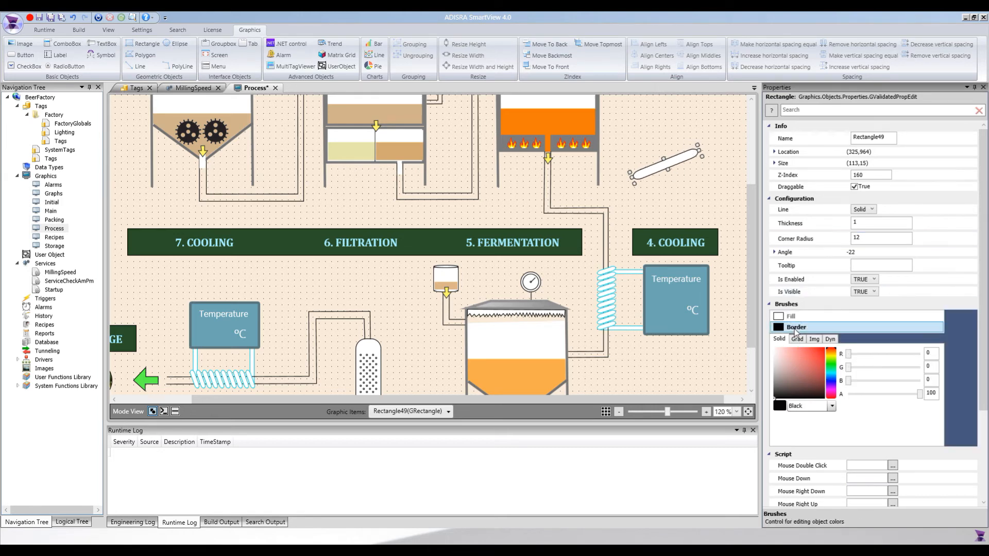
pyautogui.click(832, 378)
pyautogui.moveTo(819, 370); pyautogui.dragTo(820, 349)
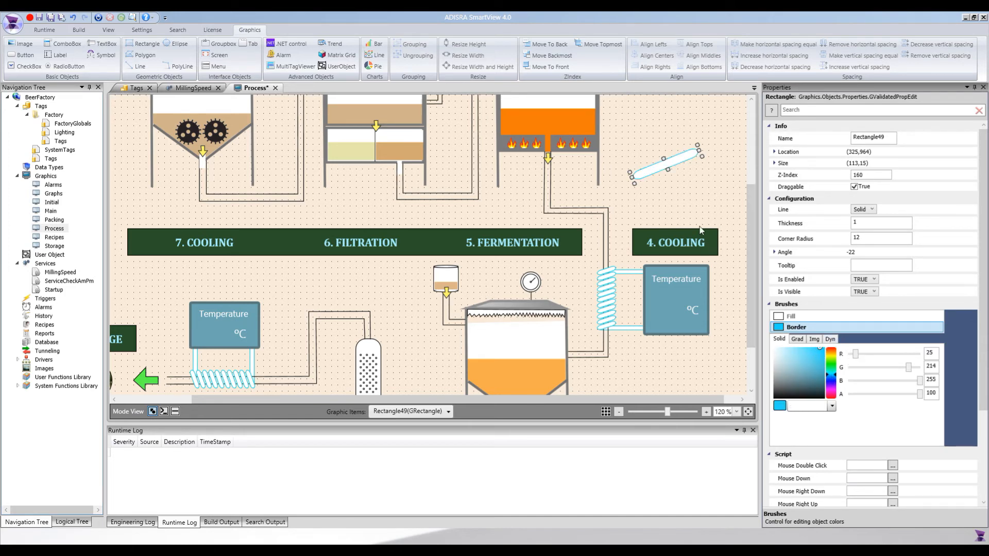
pyautogui.click(668, 202)
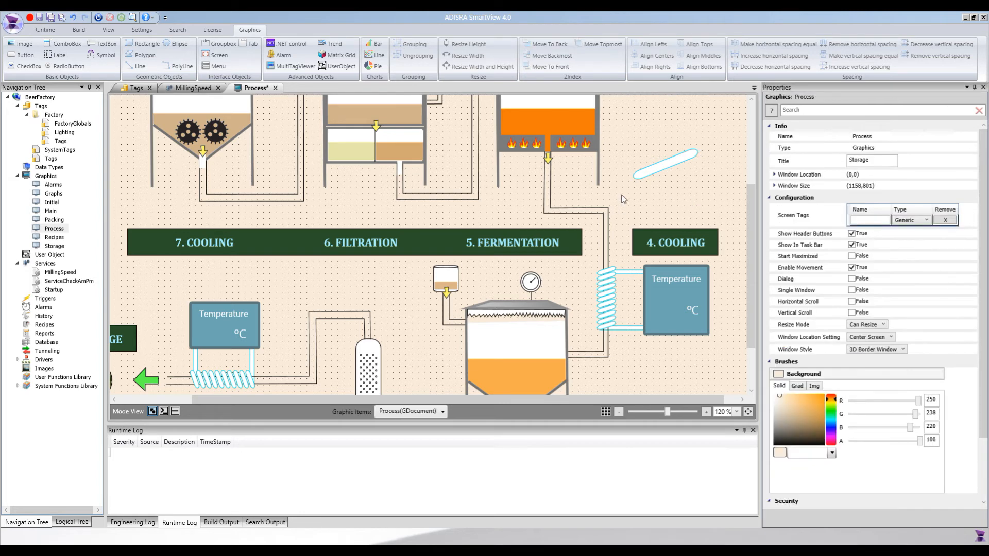
# Move the tilted rectangle slightly upward and paste three copies beneath it, each offset by 20, to form a coil.
pyautogui.click(663, 170)
pyautogui.moveTo(663, 171); pyautogui.dragTo(671, 144)
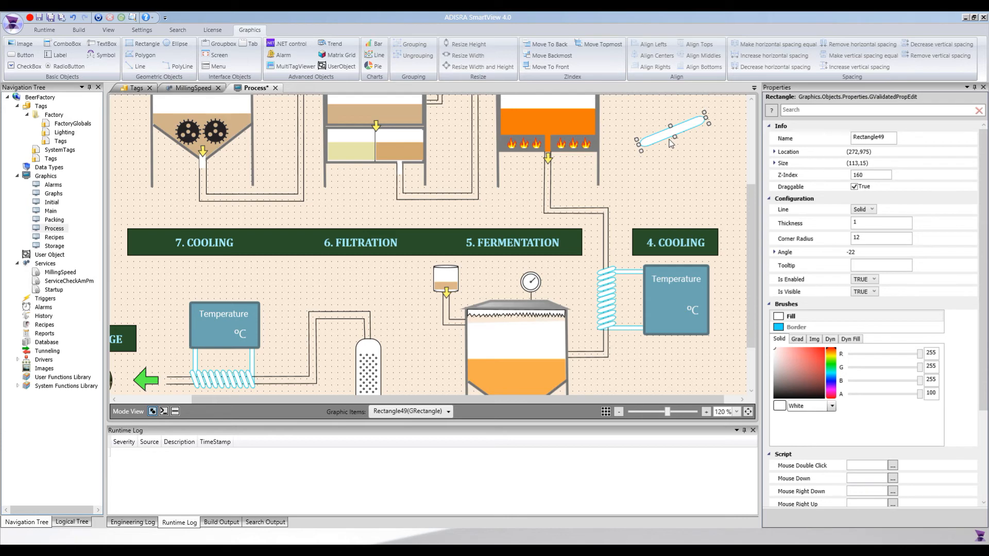
pyautogui.hotkey('ctrl', 'v')
pyautogui.press('Left')
pyautogui.press('Left')
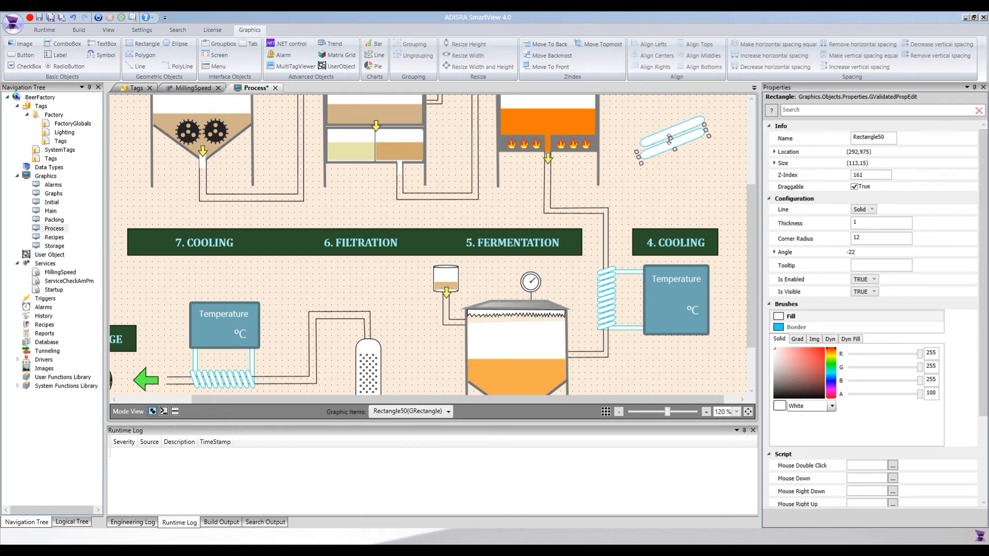
pyautogui.hotkey('ctrl', 'v')
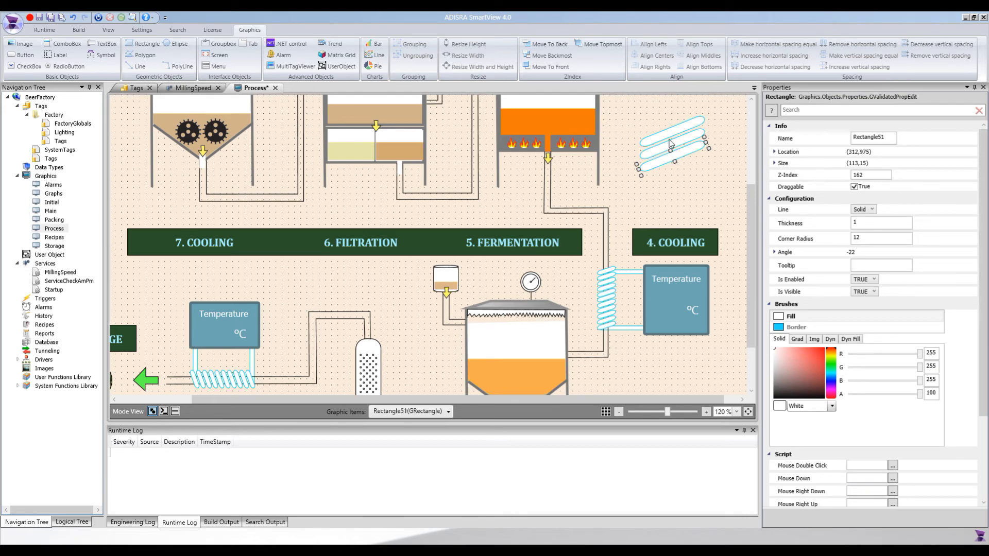
pyautogui.hotkey('ctrl', 'v')
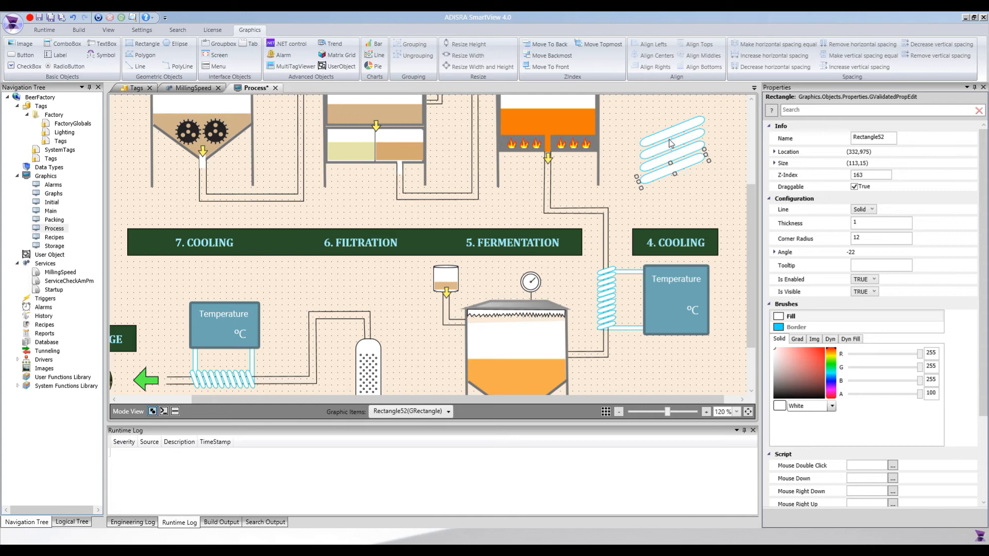
# Select the four tilted sample rectangles above the 4. COOLING banner and delete them.
pyautogui.moveTo(623, 110); pyautogui.dragTo(718, 207)
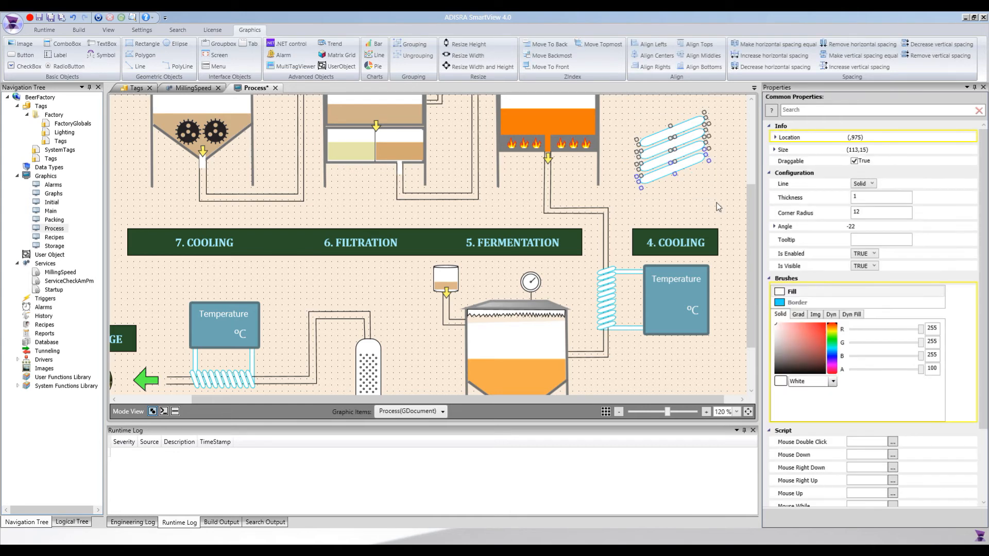
pyautogui.click(718, 207)
# Draw a tiny ellipse about 5 by 5 beside the perforated filtration cylinder, and delete it.
pyautogui.scroll(-3, 500, 293)
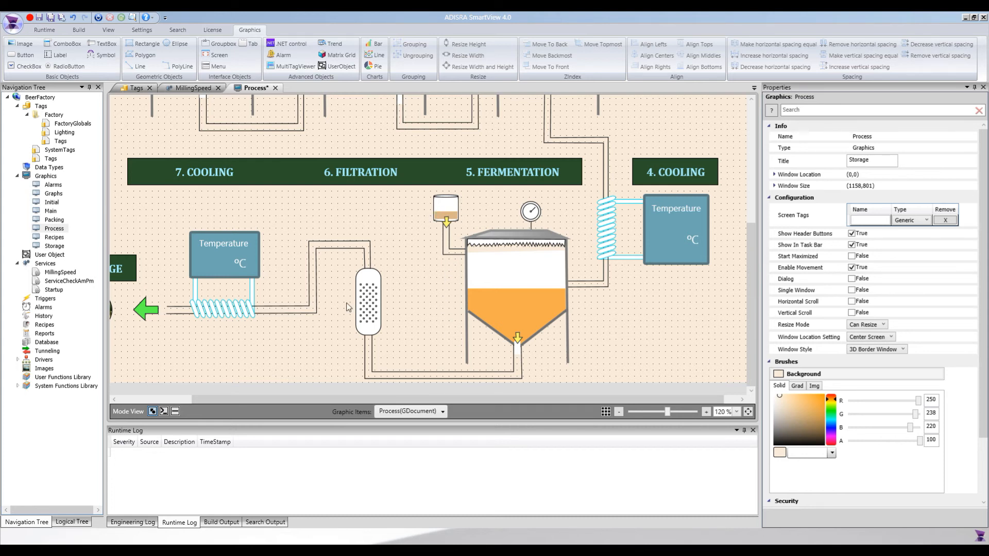
pyautogui.click(375, 279)
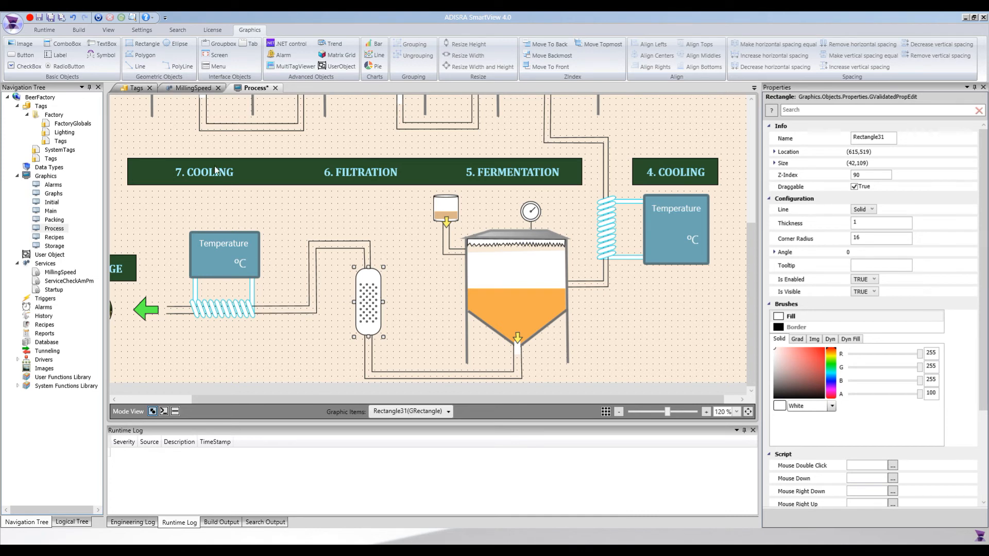
pyautogui.click(175, 44)
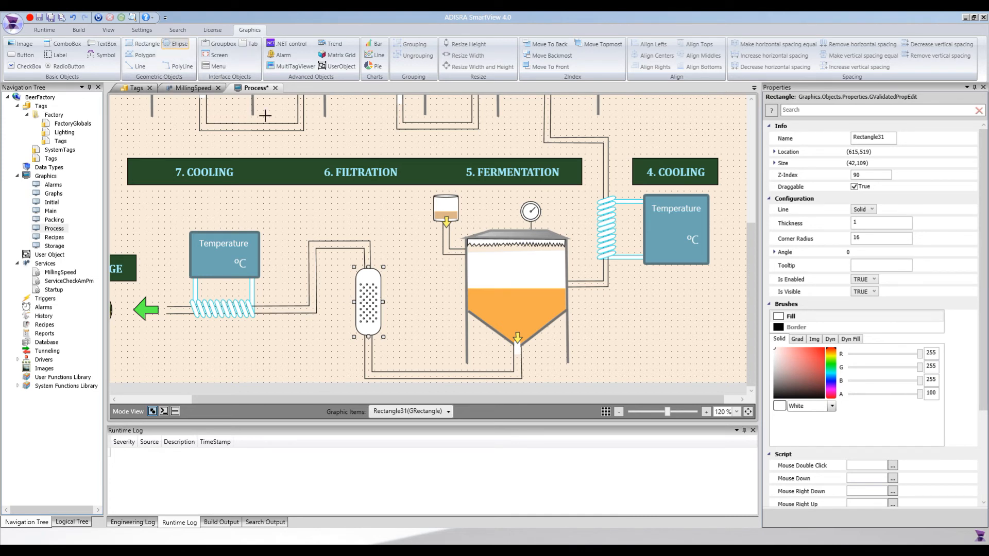
pyautogui.moveTo(415, 290)
pyautogui.mouseDown()
pyautogui.moveTo(433, 309)
pyautogui.moveTo(418, 293)
pyautogui.mouseUp()
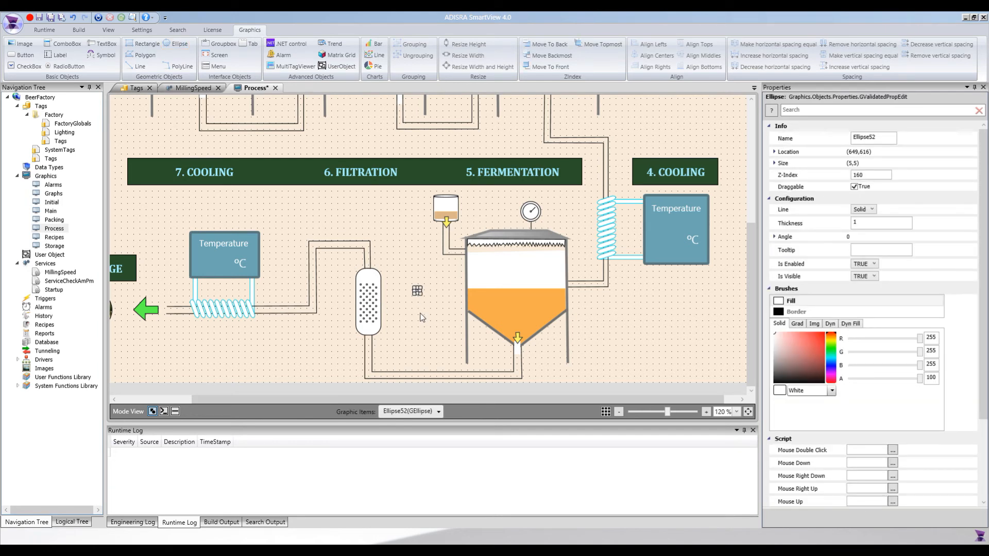
pyautogui.click(423, 317)
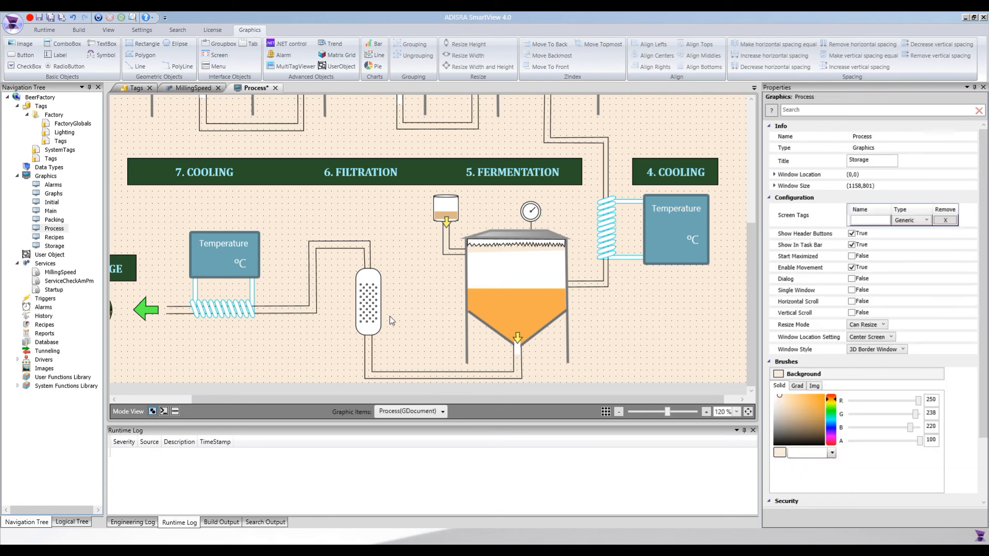
# Examine the pipes across the lower process stages and the green polygon arrow leading to 8. STORAGE.
pyautogui.moveTo(415, 403); pyautogui.dragTo(309, 400)
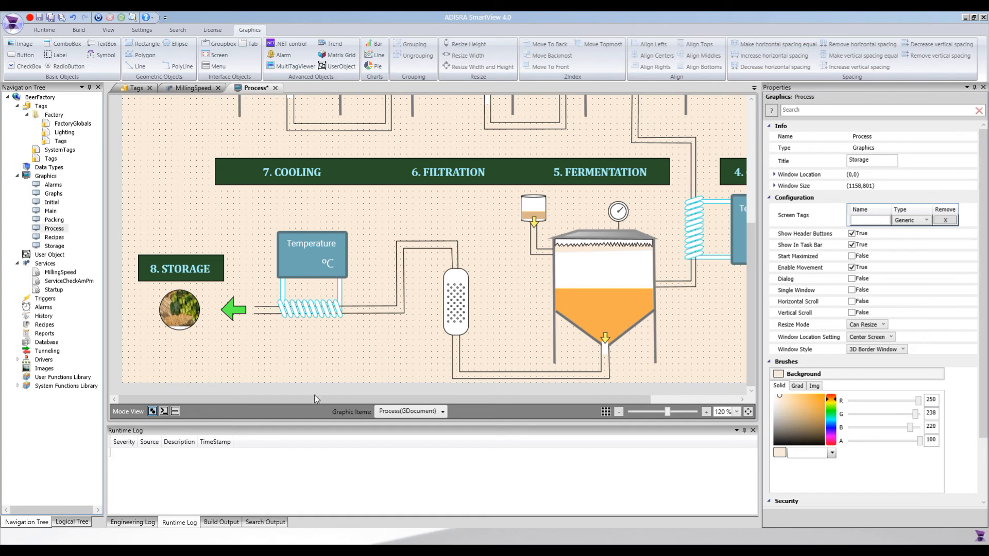
pyautogui.moveTo(418, 404); pyautogui.dragTo(538, 409)
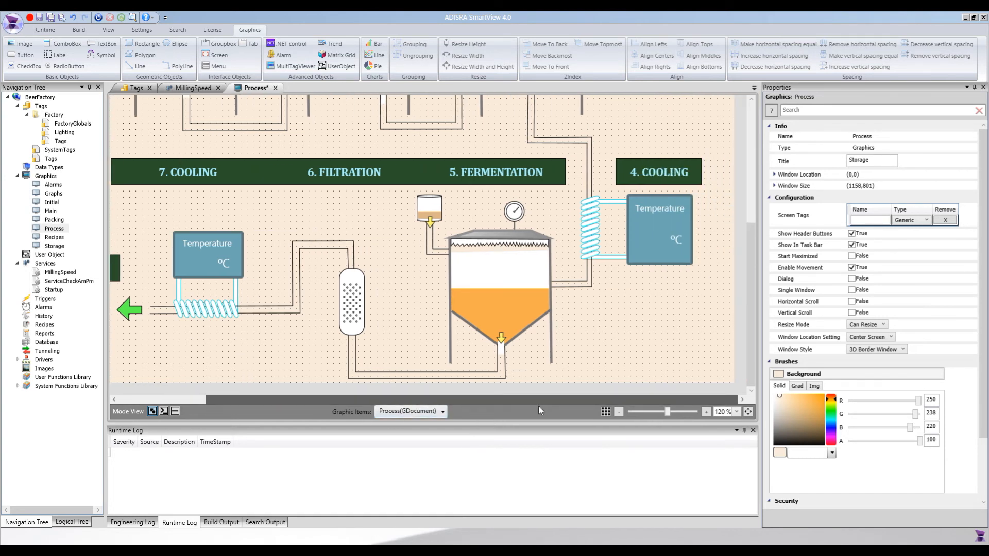
pyautogui.moveTo(537, 407); pyautogui.dragTo(419, 399)
pyautogui.moveTo(511, 399); pyautogui.dragTo(308, 399)
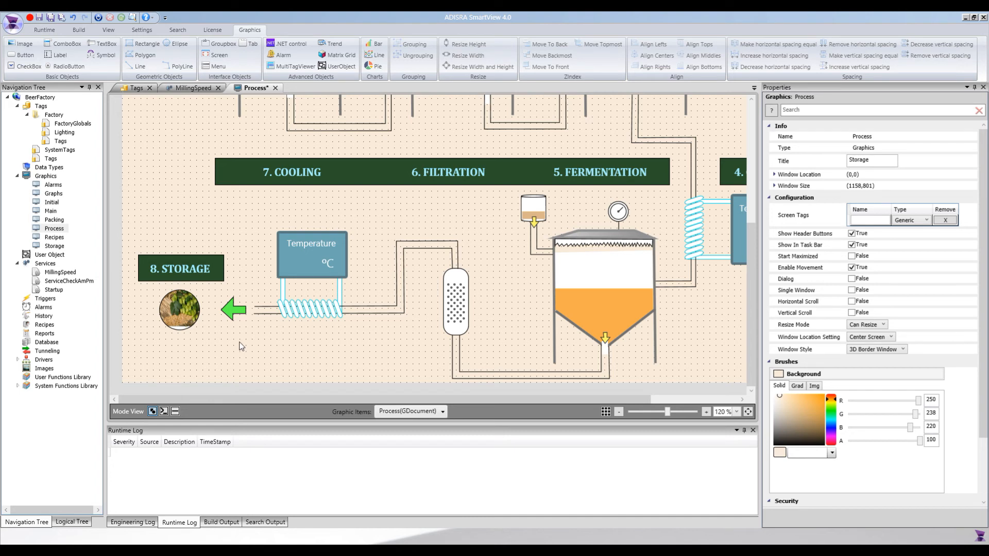
pyautogui.click(233, 312)
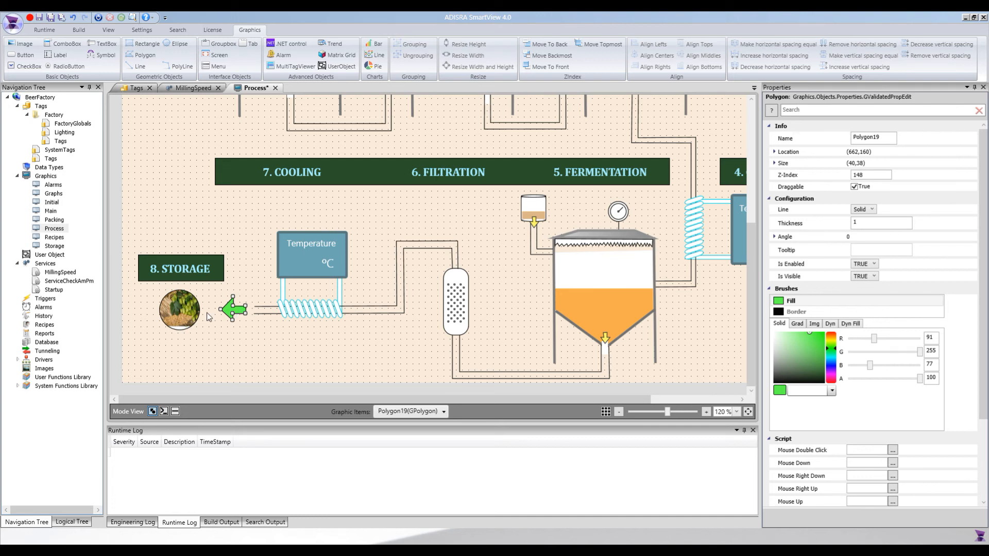
# Save the Process screen, run the application and open the Brewing Process screen in the running Beer Factory window.
pyautogui.click(179, 202)
pyautogui.hotkey('ctrl', 's')
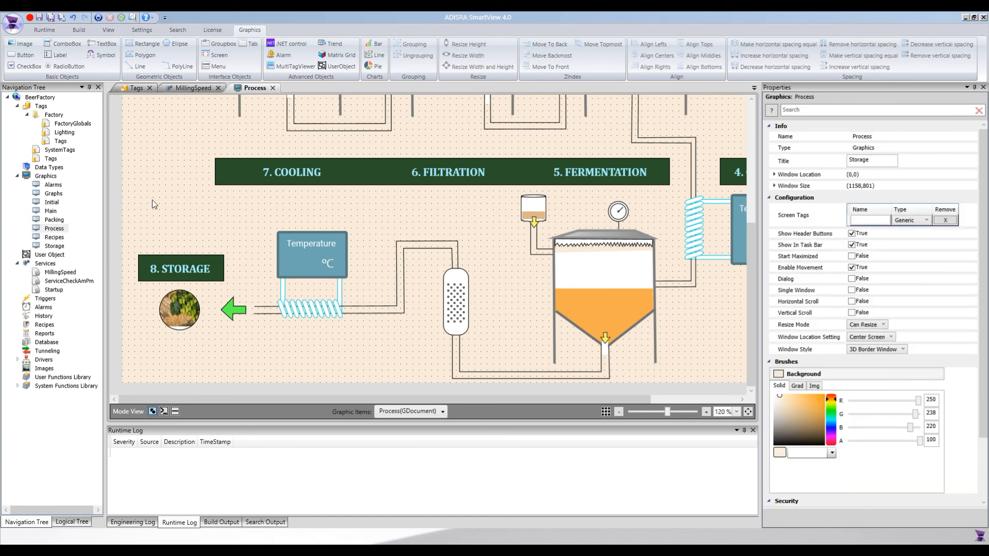
pyautogui.scroll(5, 153, 200)
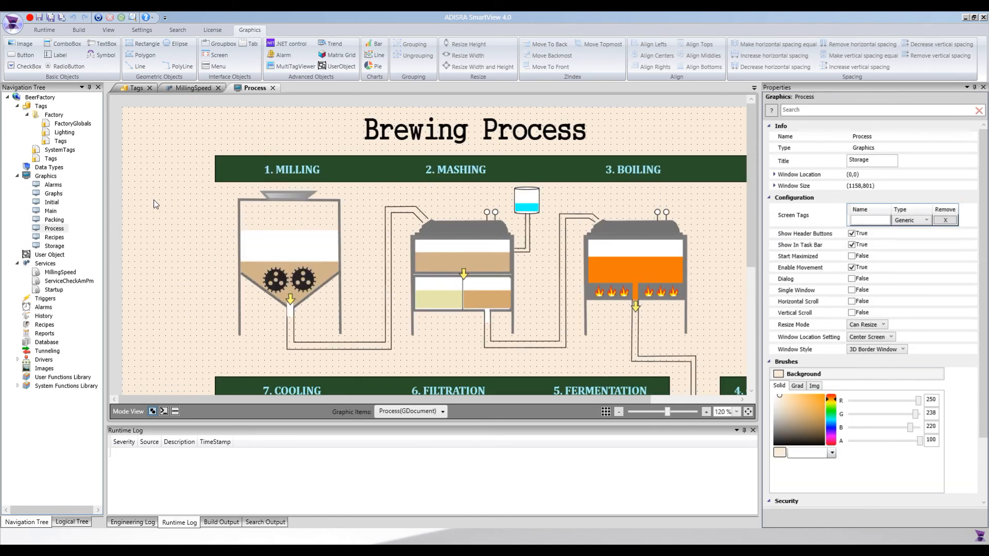
pyautogui.click(44, 30)
pyautogui.click(18, 50)
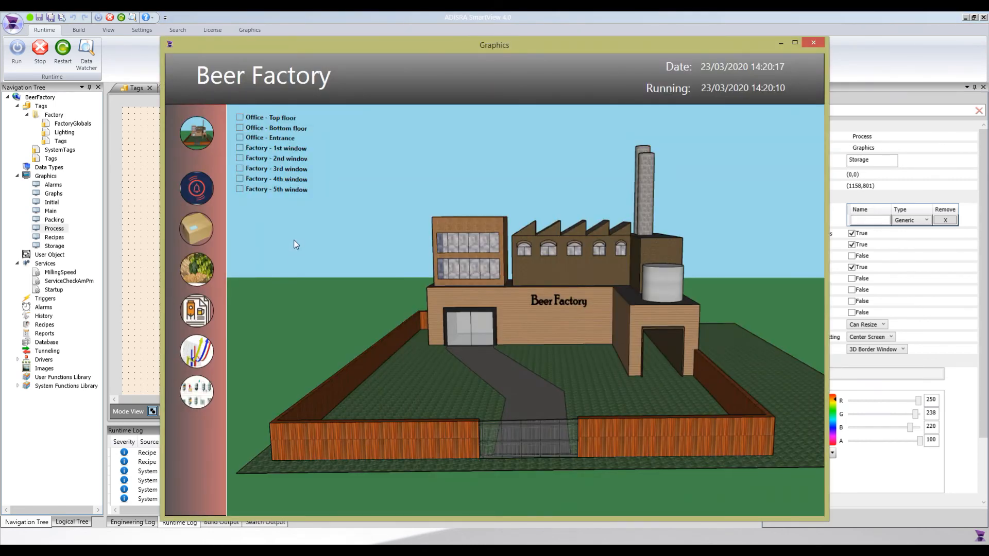
pyautogui.click(201, 399)
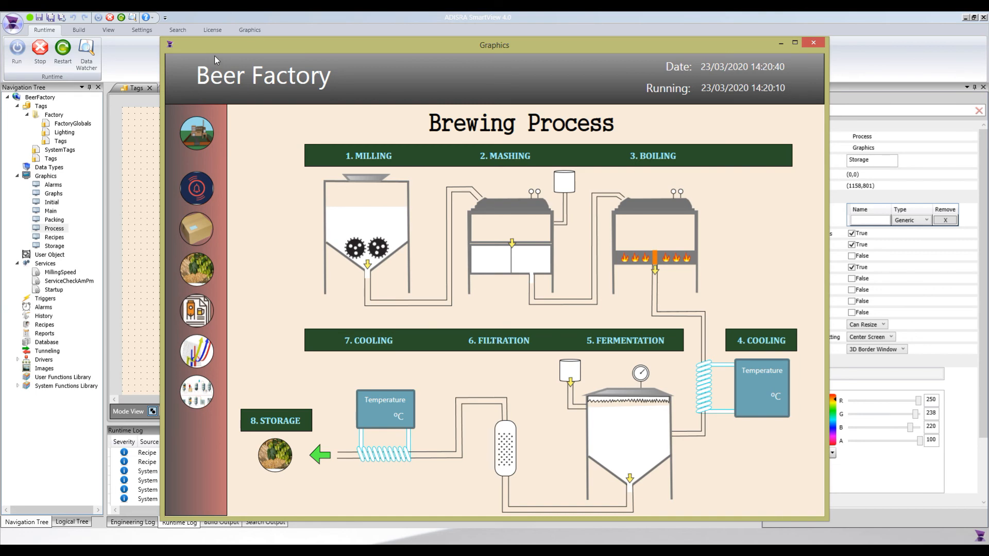
# Open the Data Watcher, arrange it beside the running Graphics window and load all tags into it.
pyautogui.moveTo(225, 51); pyautogui.dragTo(245, 45)
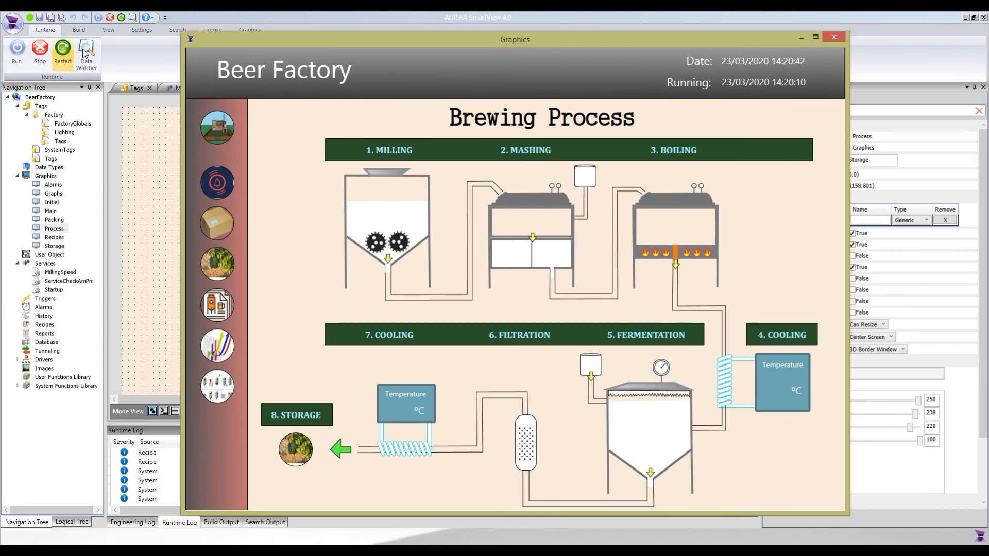
pyautogui.click(86, 54)
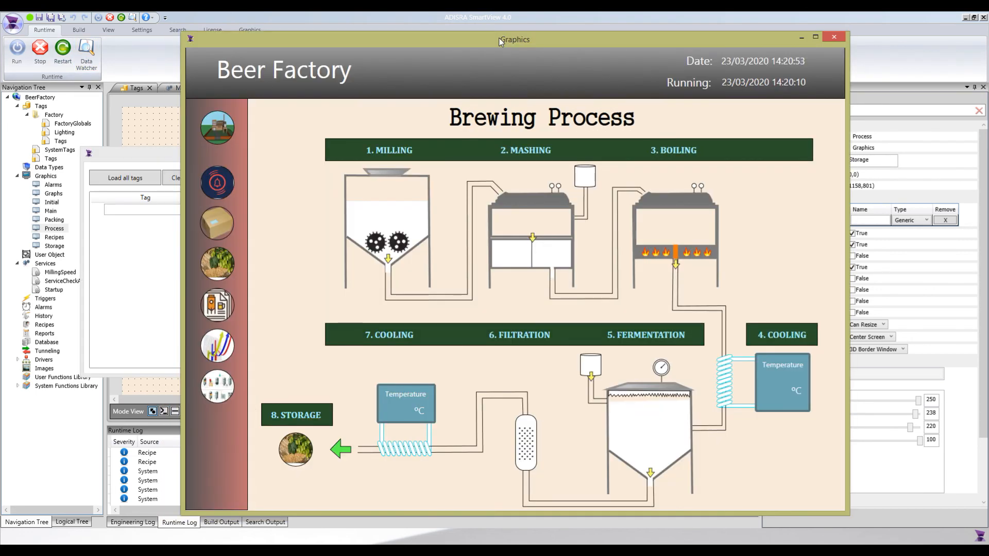
pyautogui.moveTo(500, 41); pyautogui.dragTo(607, 43)
pyautogui.moveTo(258, 154); pyautogui.dragTo(232, 277)
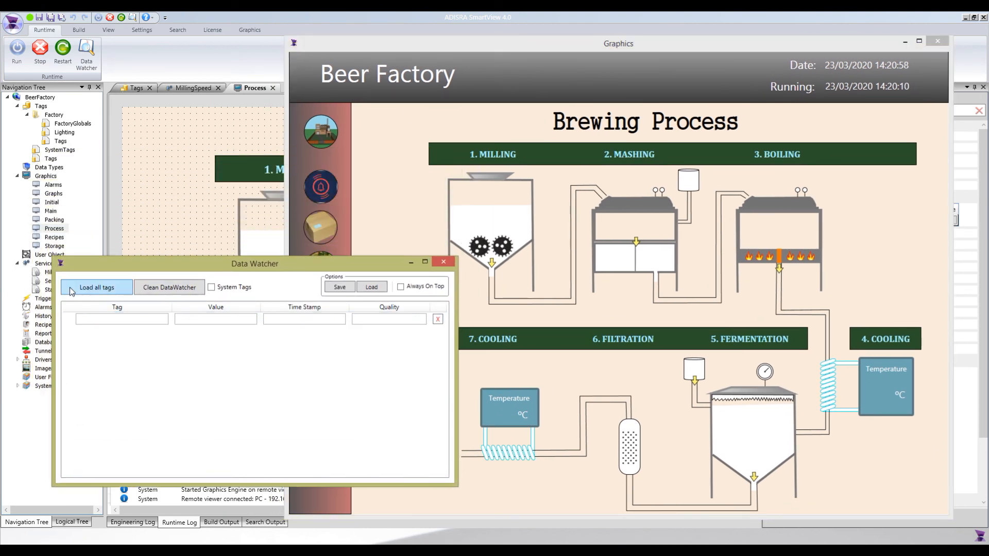
pyautogui.click(97, 287)
pyautogui.scroll(-2, 144, 360)
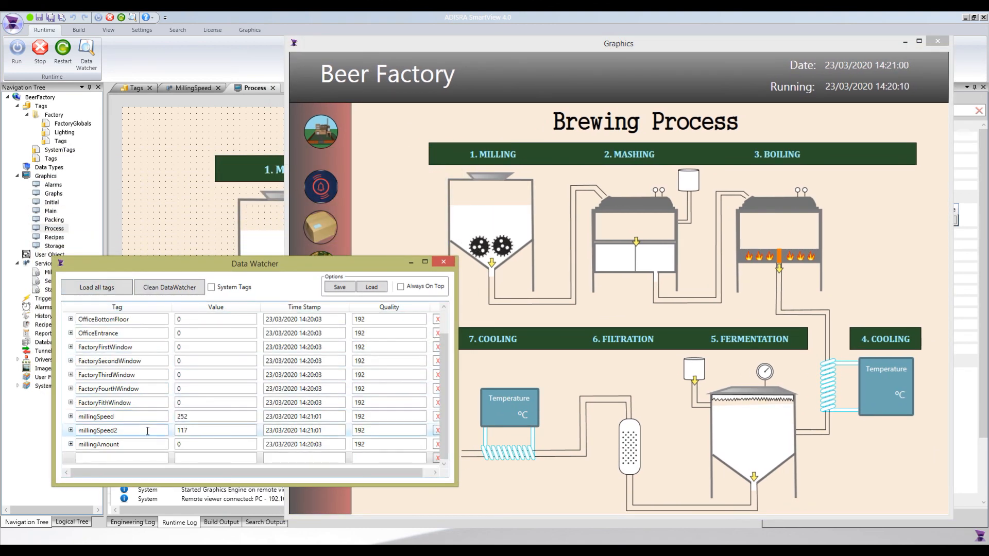
# Set the millingAmount tag value to 87 to test the fill level of the tanks.
pyautogui.click(193, 443)
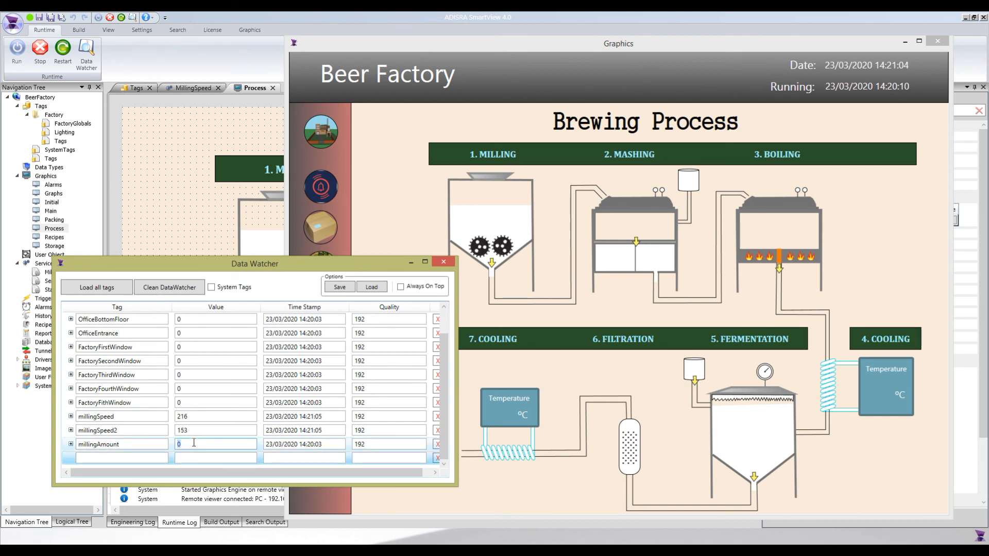
pyautogui.write('87')
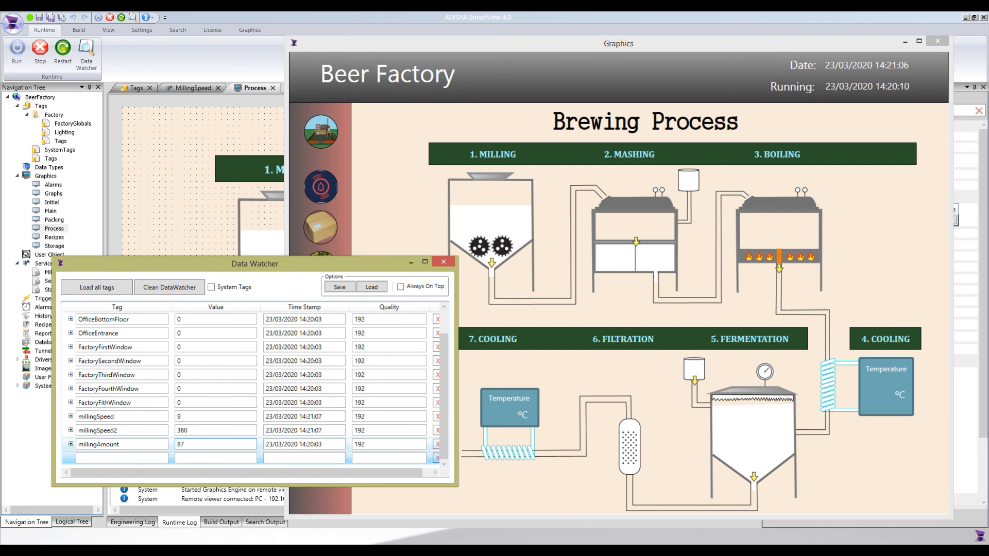
pyautogui.press('Return')
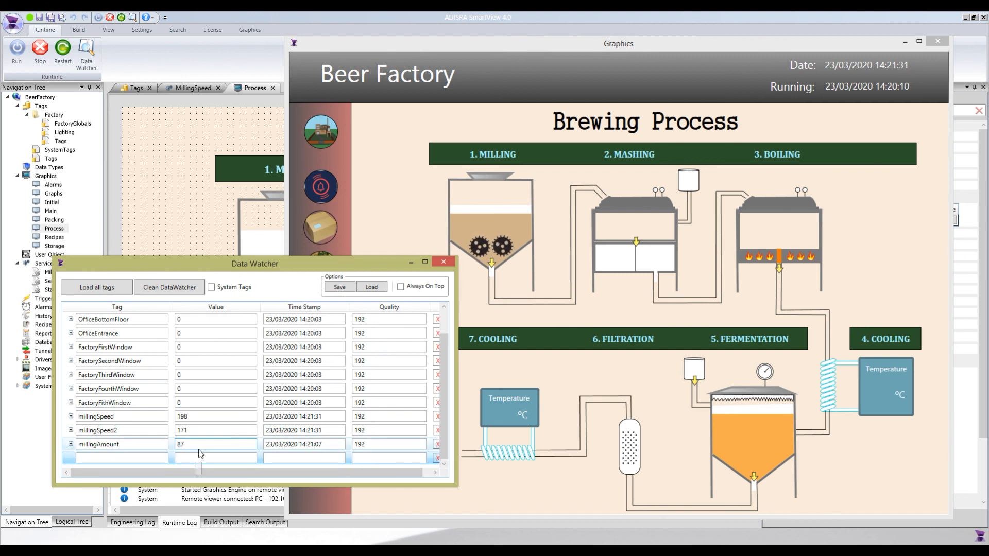
# Lower the millingAmount tag value to 37, and raise it to 100, to test different tank levels.
pyautogui.moveTo(181, 446); pyautogui.dragTo(163, 444)
pyautogui.write('1')
pyautogui.press('BackSpace')
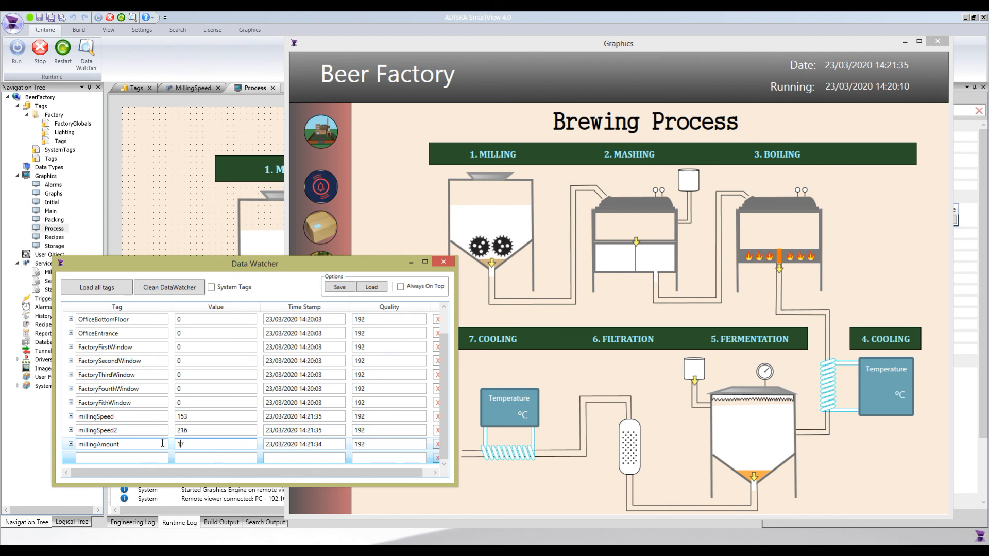
pyautogui.write('3')
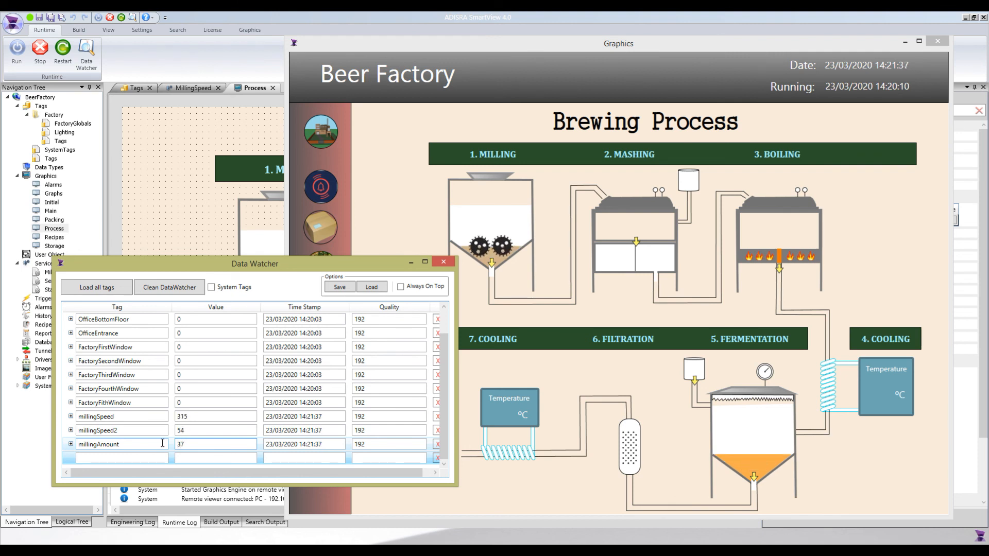
pyautogui.press('Delete')
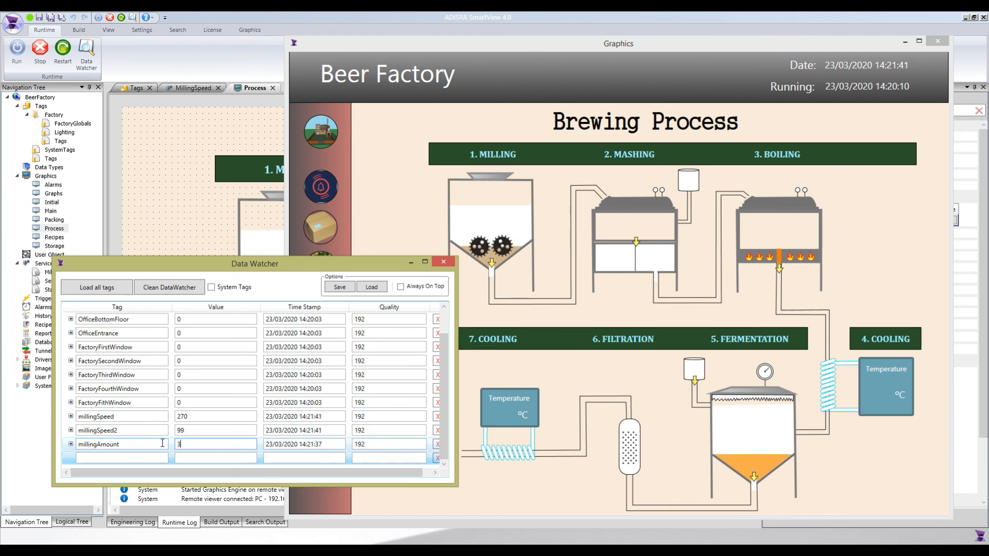
pyautogui.press('BackSpace')
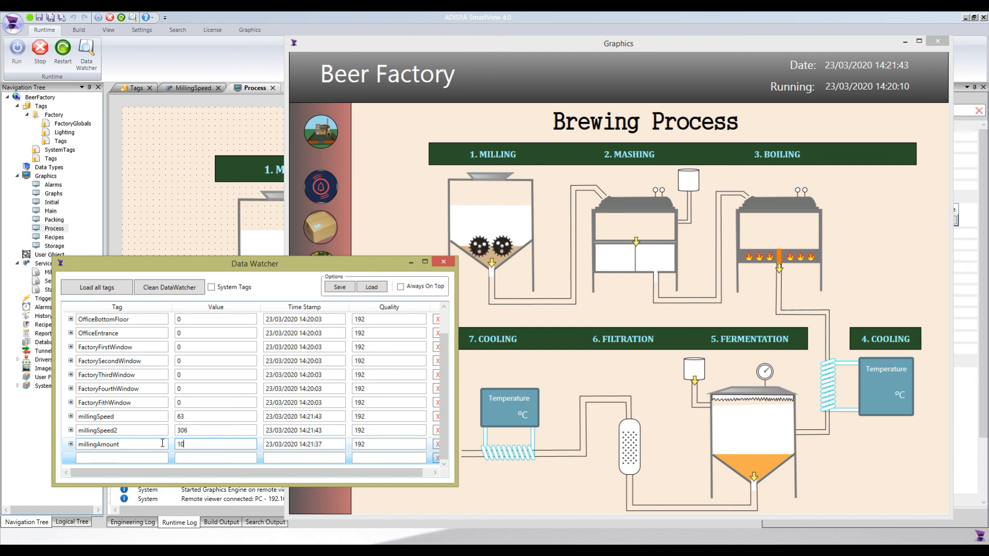
pyautogui.write('100')
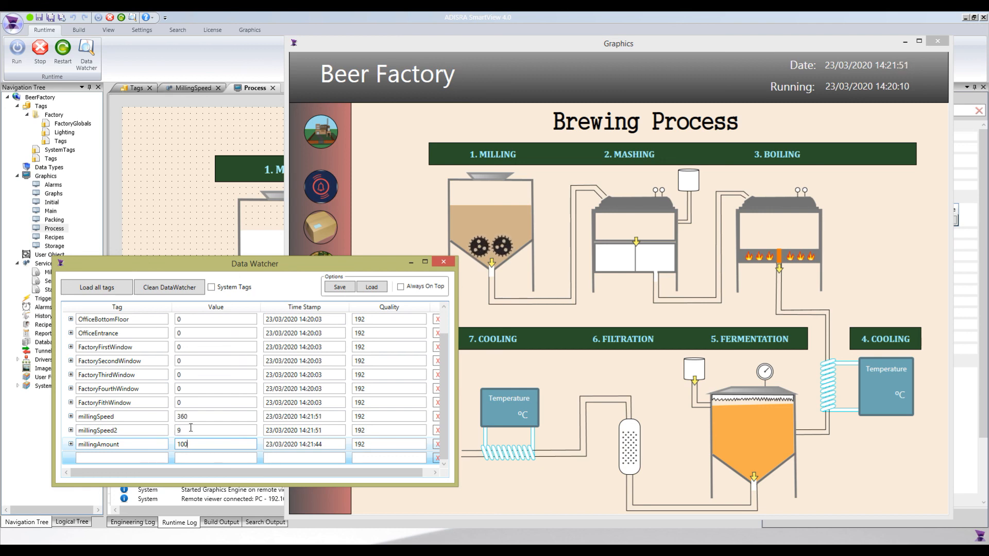
# Close the Data Watcher and stop the running application.
pyautogui.click(443, 263)
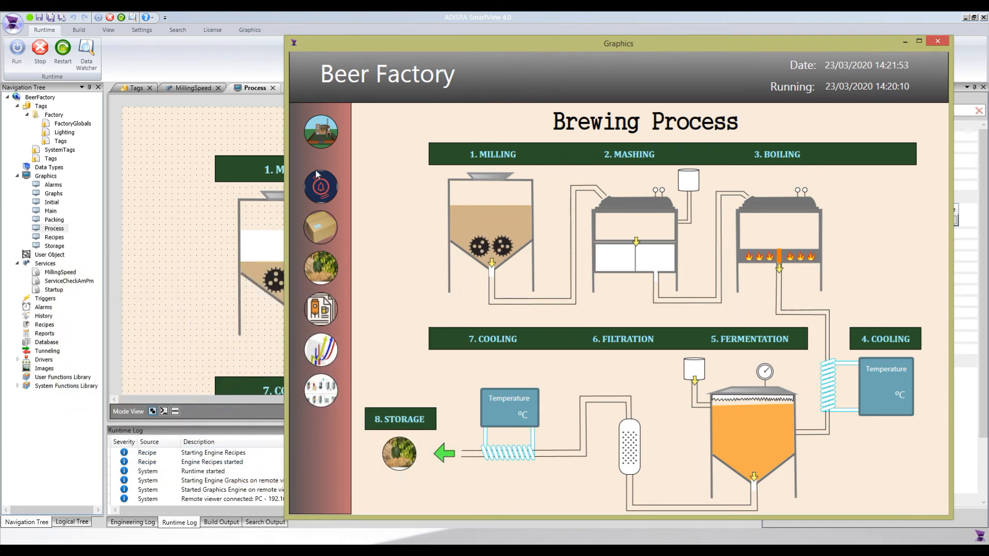
pyautogui.click(33, 55)
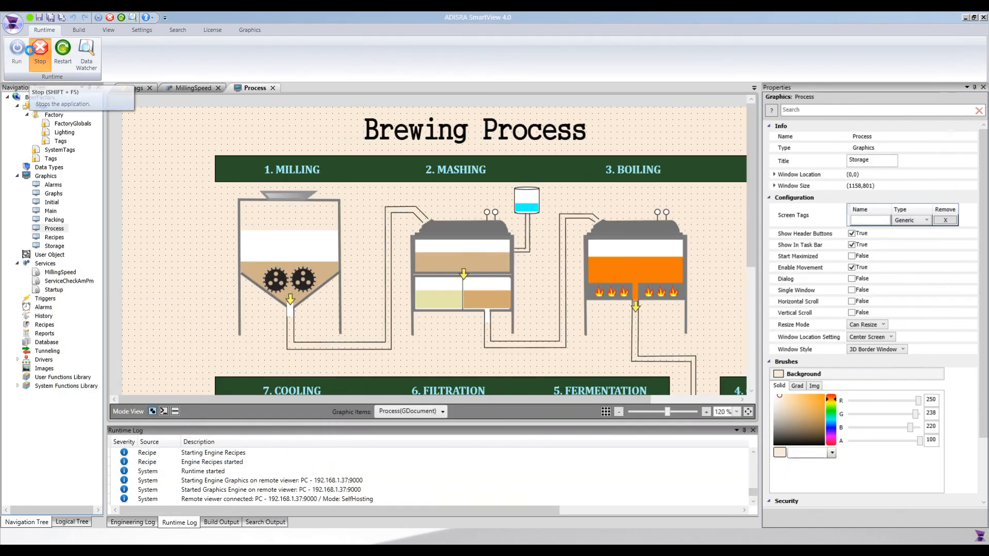